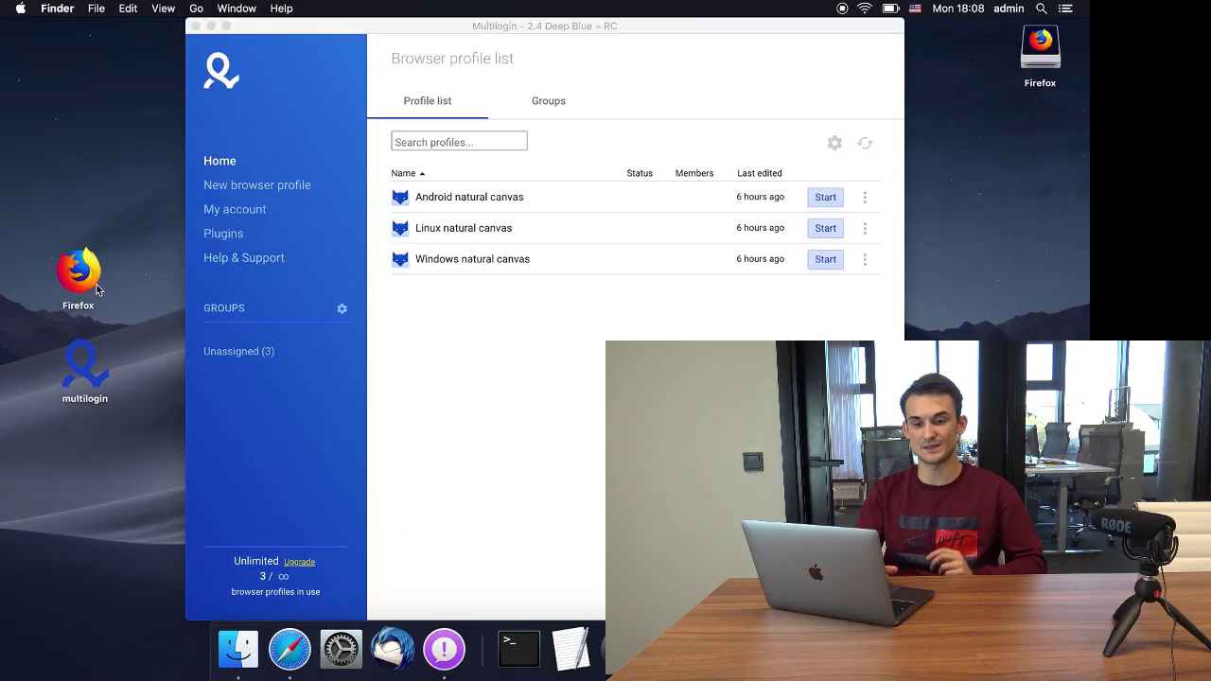
# Launch Firefox and load browserleaks.com/canvas from the autofilled address
pyautogui.doubleClick(94, 288)
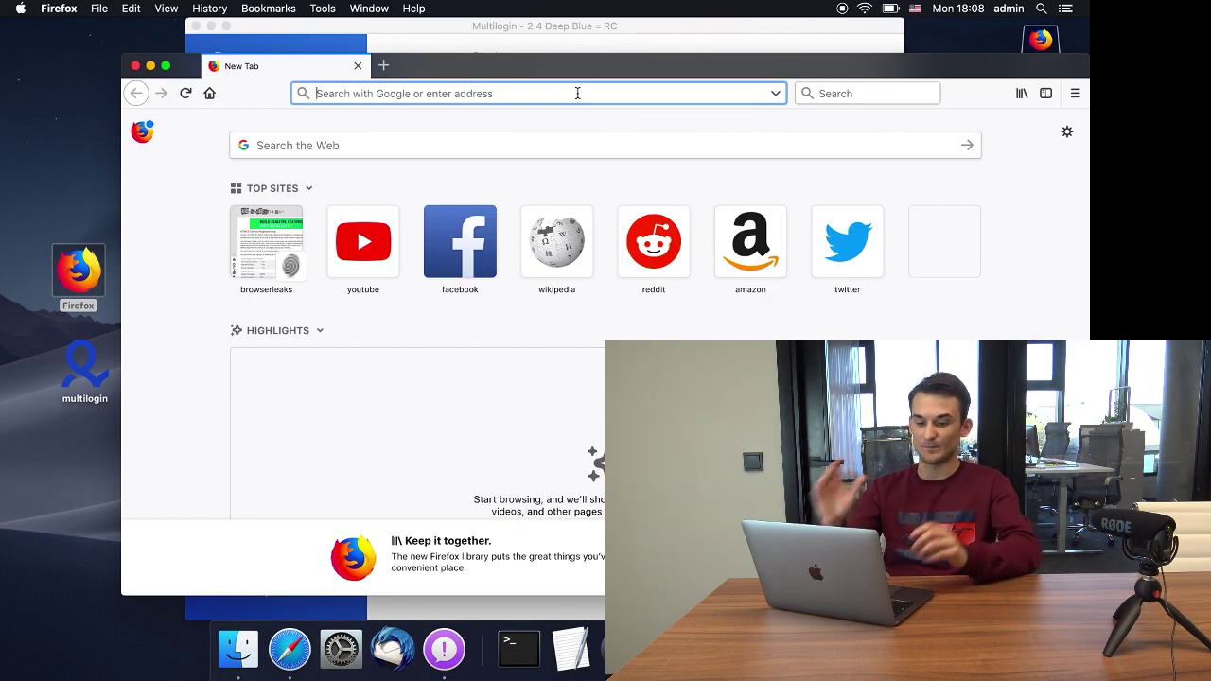
pyautogui.write('br')
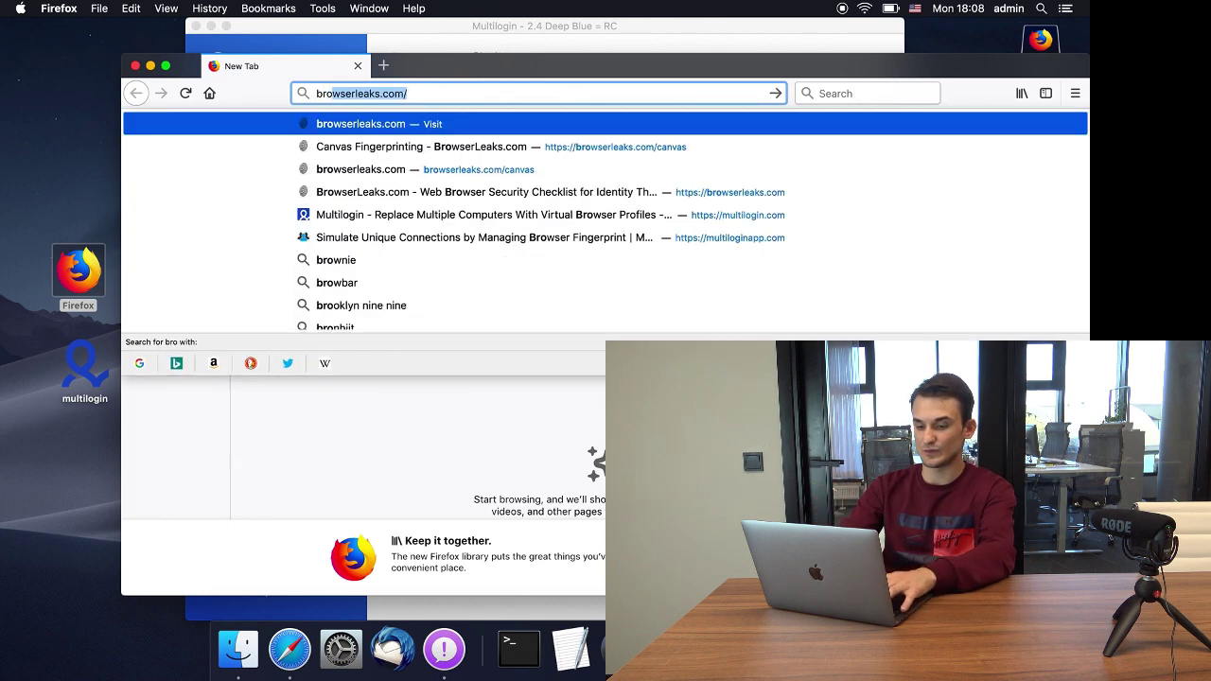
pyautogui.press('Escape')
pyautogui.write('canva')
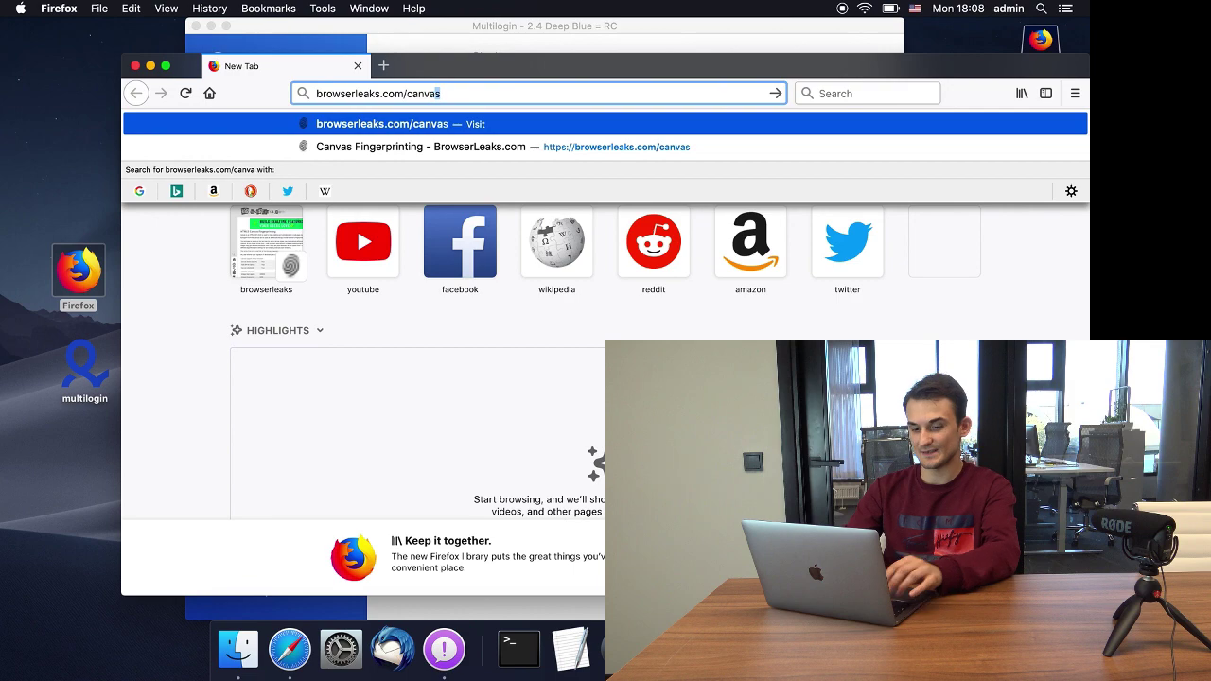
pyautogui.press('Return')
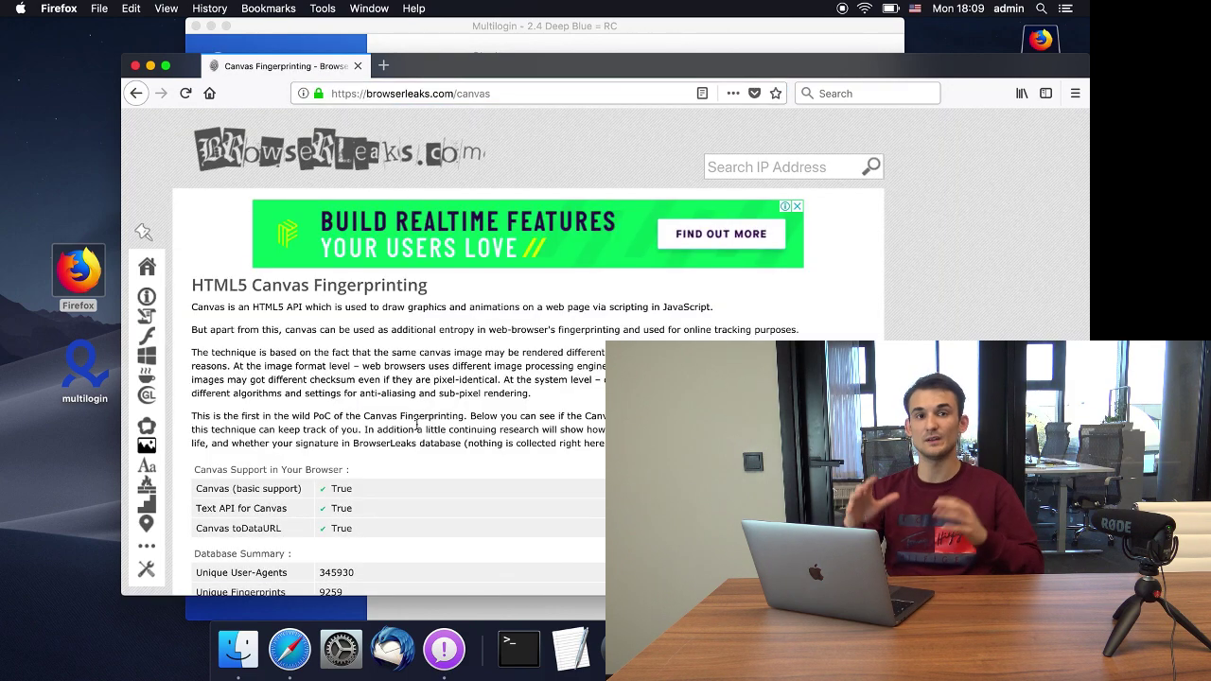
# Scroll to Your Fingerprint and highlight the canvas signature 6E3E082C
pyautogui.scroll(-4, 417, 425)
pyautogui.doubleClick(352, 485)
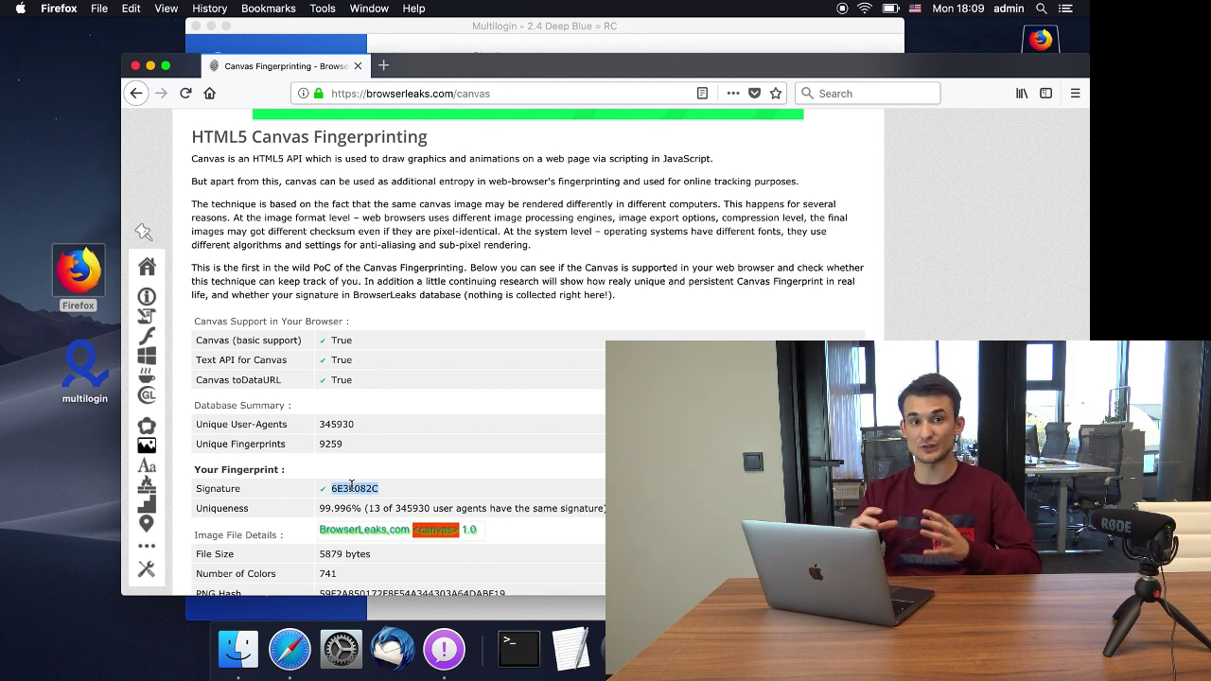
pyautogui.scroll(-1, 351, 486)
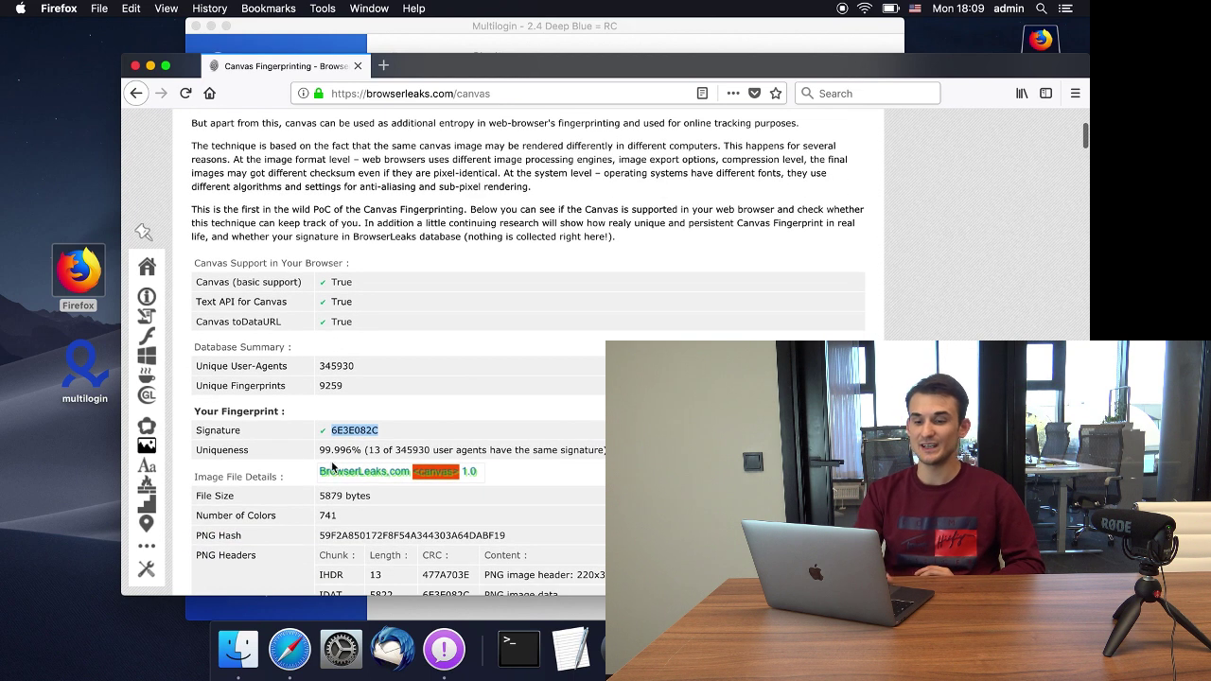
pyautogui.click(333, 446)
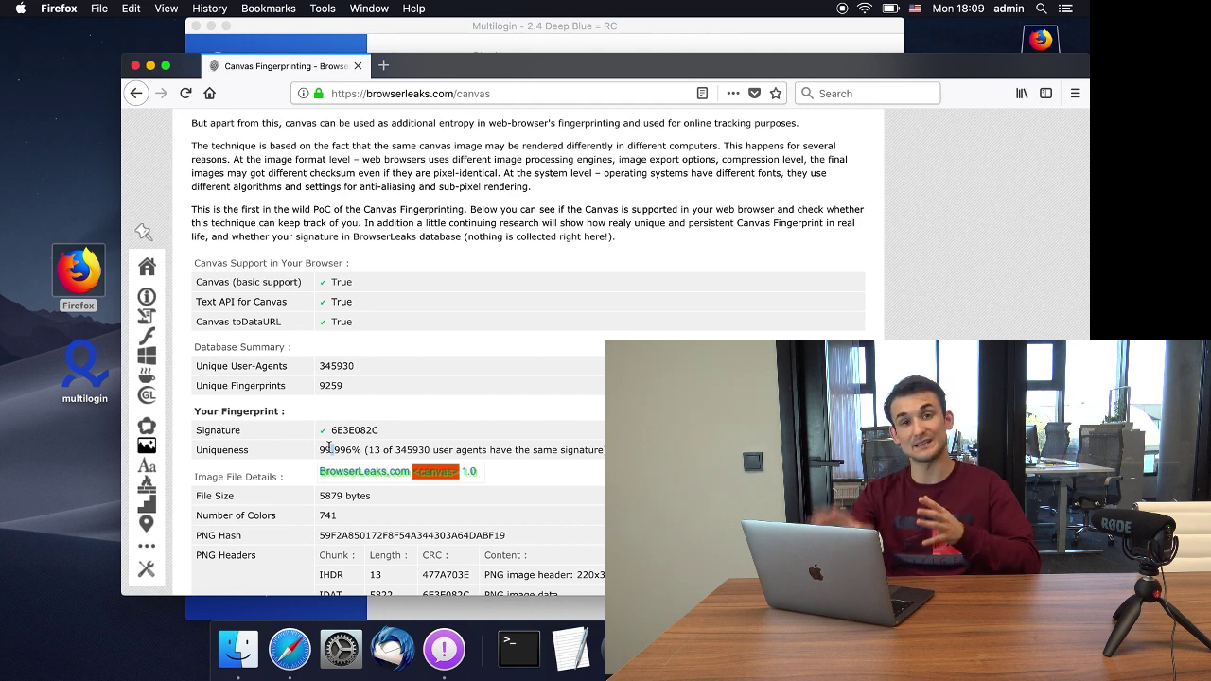
pyautogui.scroll(-2, 329, 447)
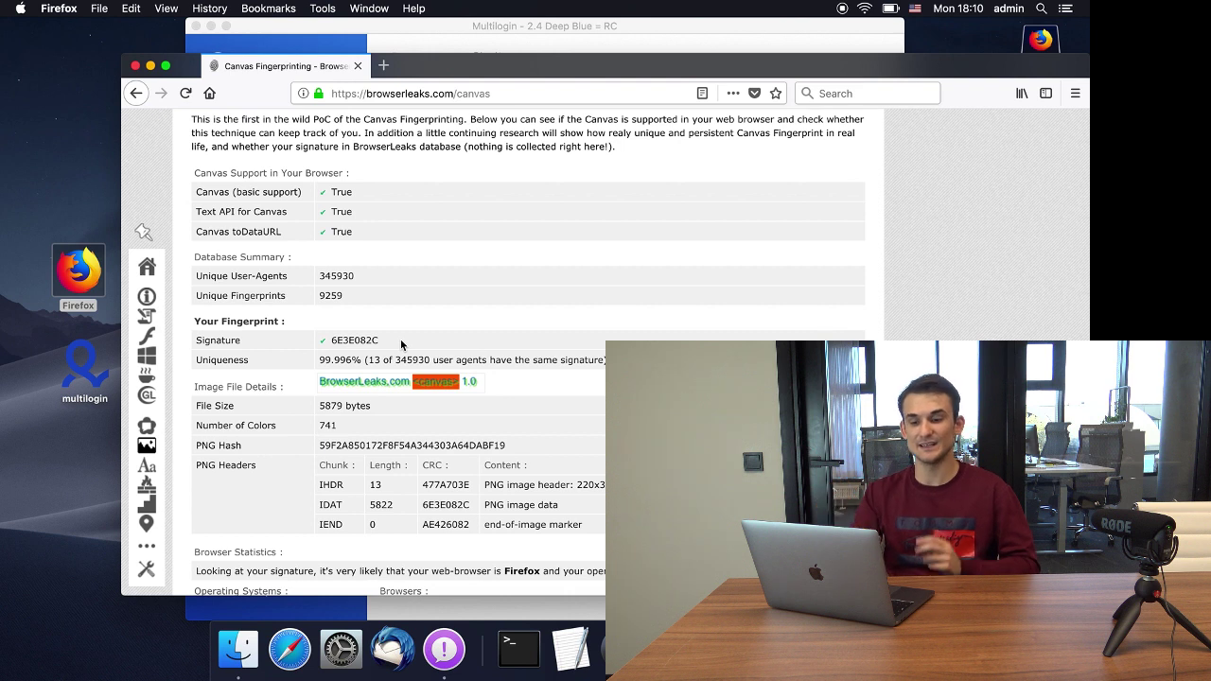
pyautogui.doubleClick(357, 341)
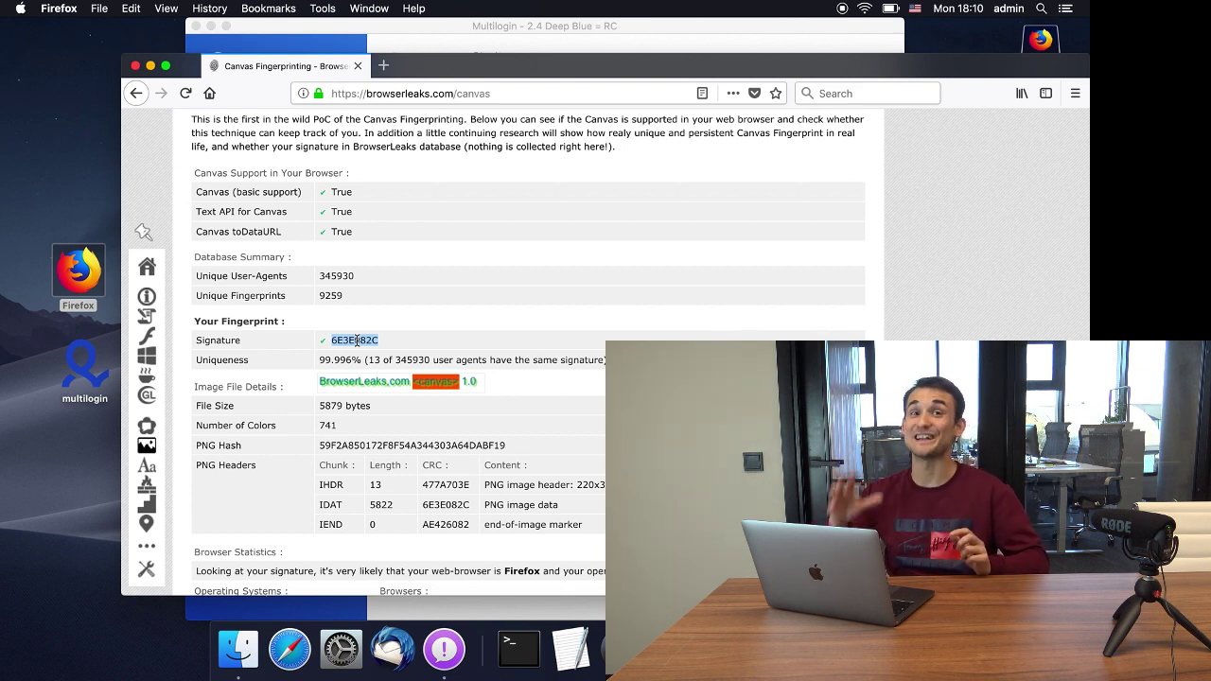
# Scroll to Browser Statistics and highlight the detected browser, Firefox
pyautogui.scroll(-1, 358, 343)
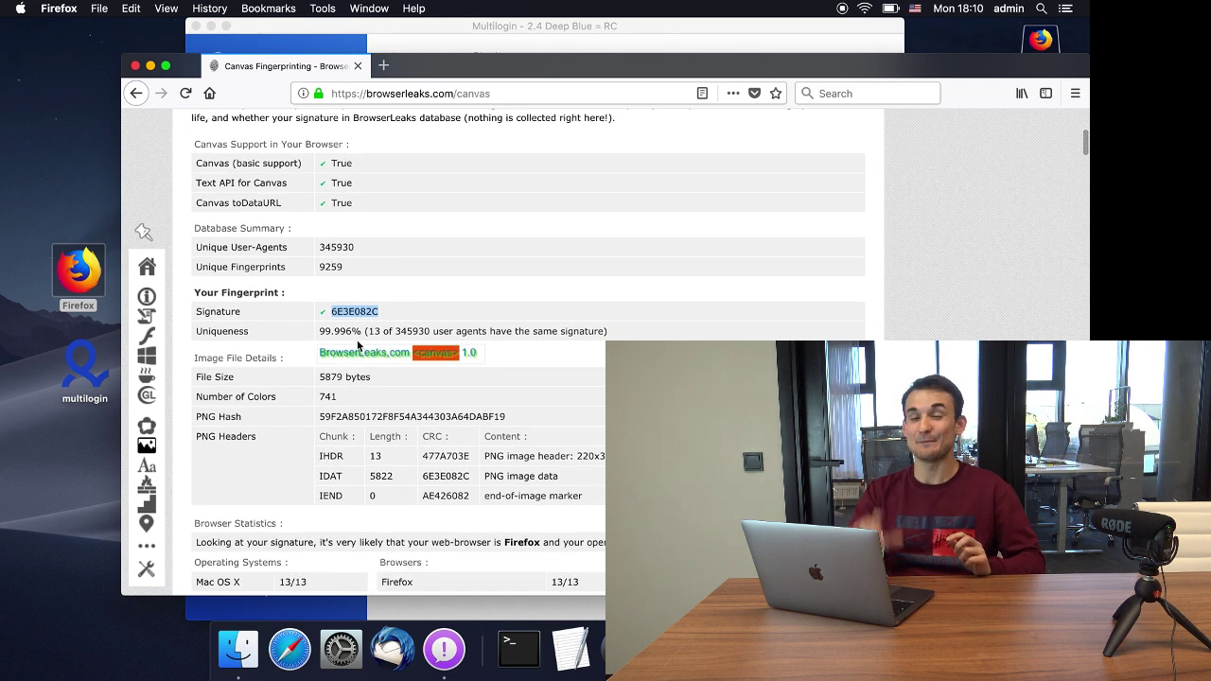
pyautogui.scroll(-1, 358, 346)
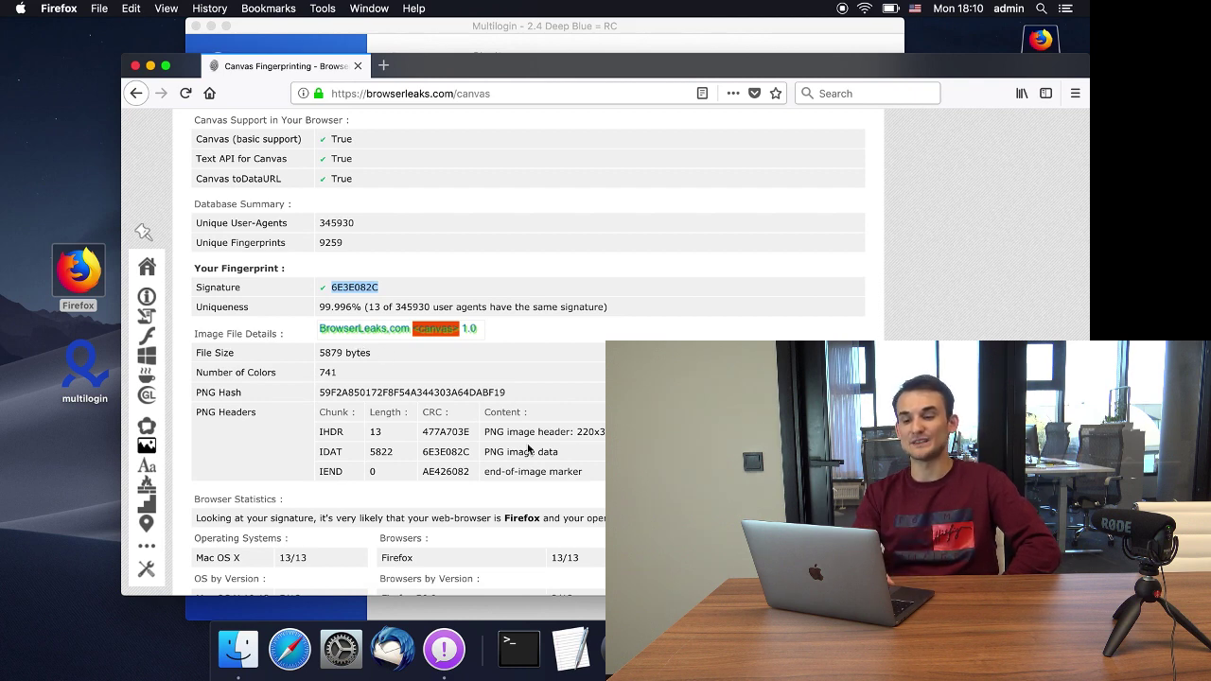
pyautogui.doubleClick(525, 517)
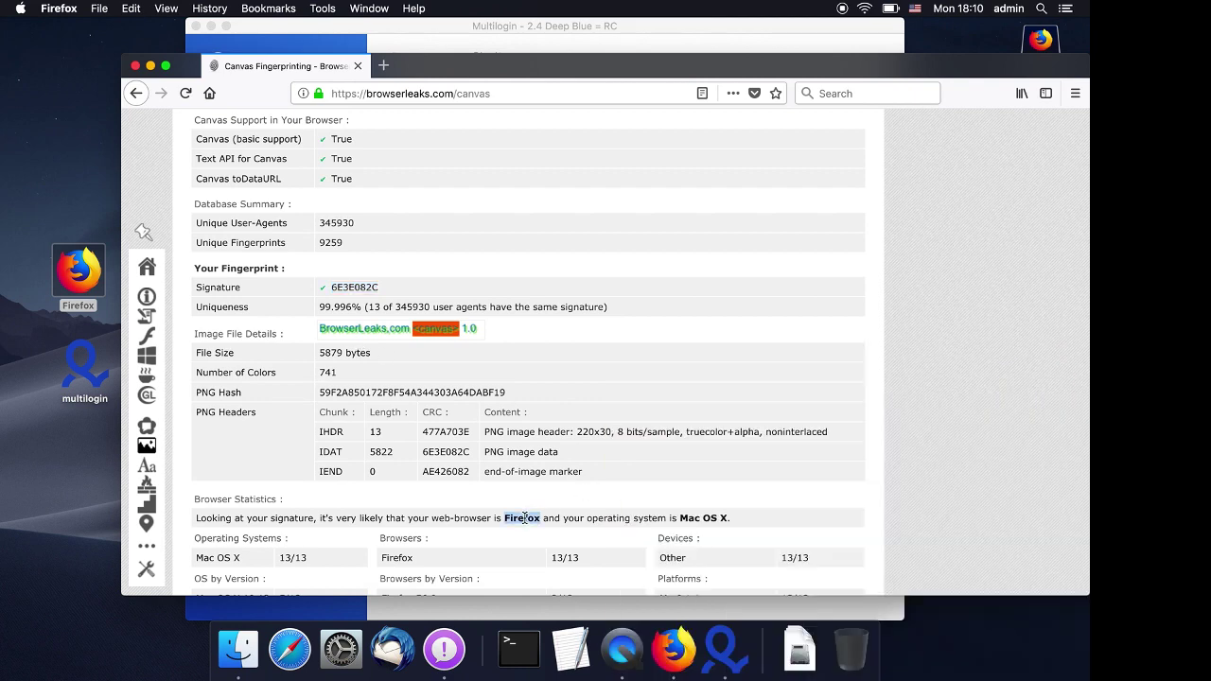
# Highlight the detected operating system name, Mac OS X, in Firefox's statistics
pyautogui.moveTo(680, 518); pyautogui.dragTo(698, 519)
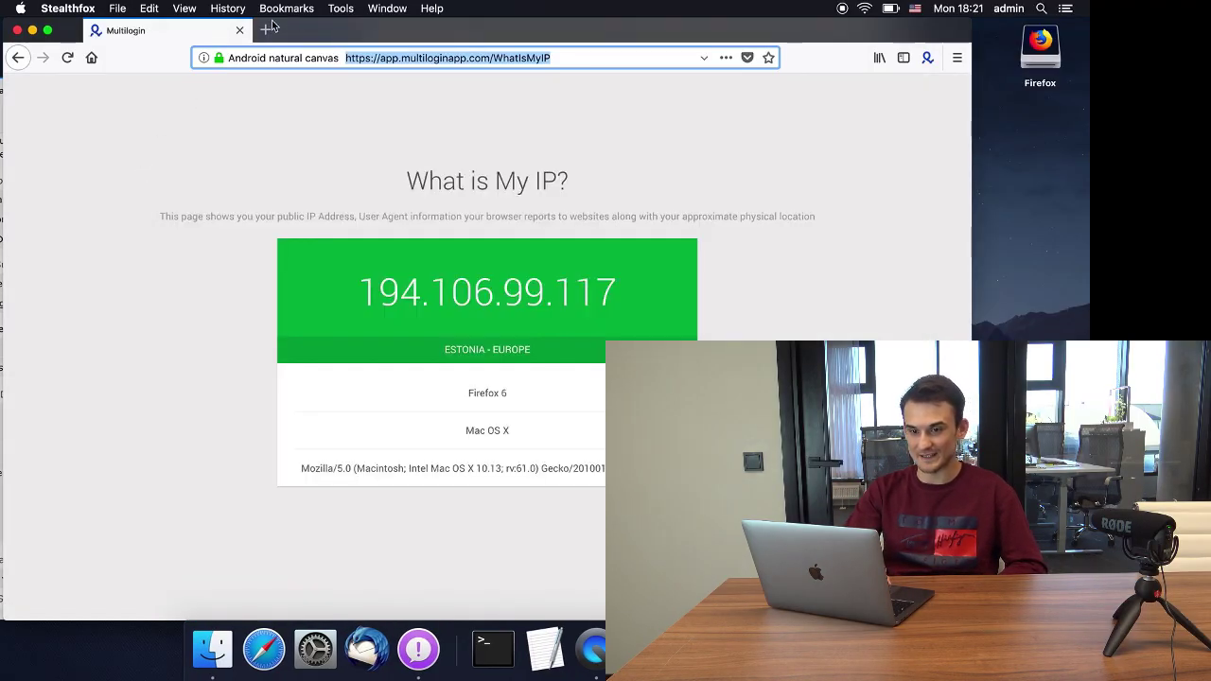
pyautogui.click(268, 30)
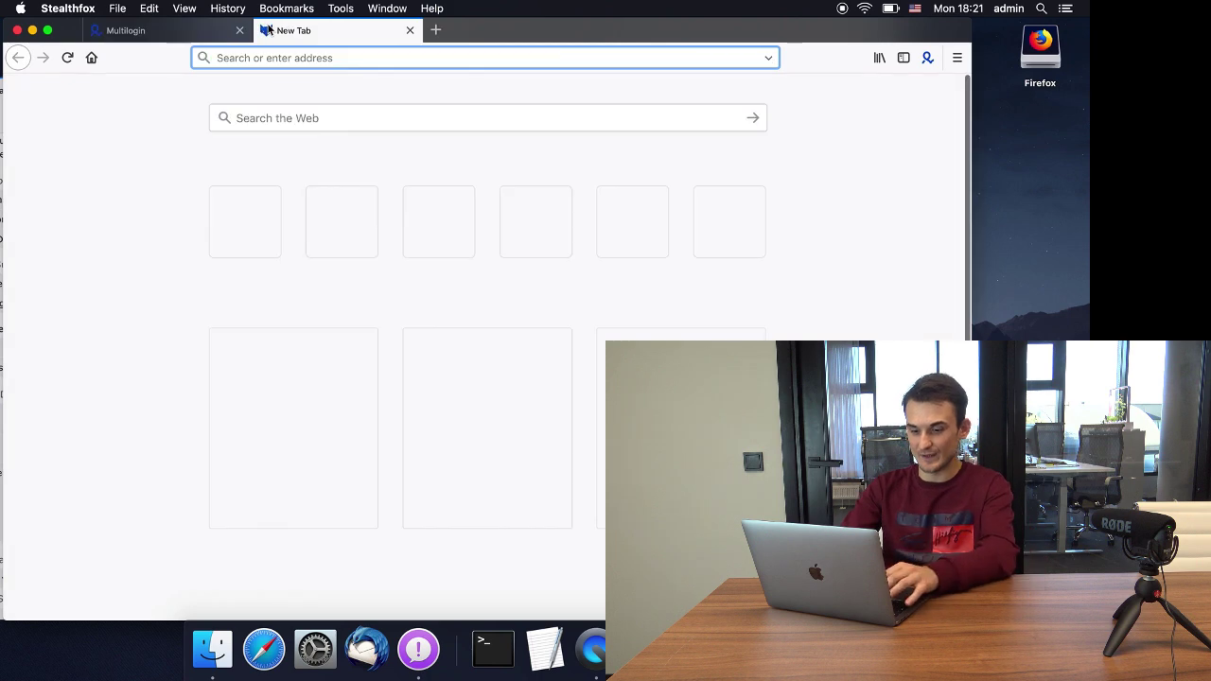
pyautogui.write('br')
pyautogui.press('BackSpace')
pyautogui.press('BackSpace')
pyautogui.write('https://browserleaks.com/canvas')
pyautogui.press('Return')
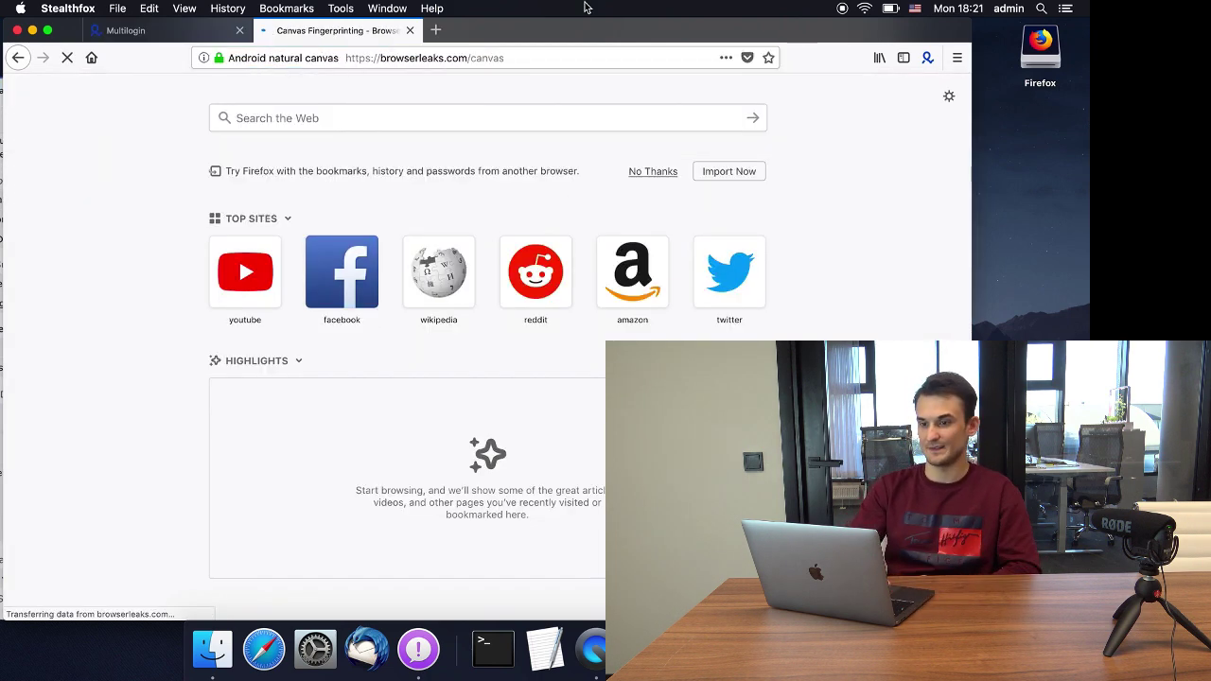
pyautogui.moveTo(517, 34); pyautogui.dragTo(680, 41)
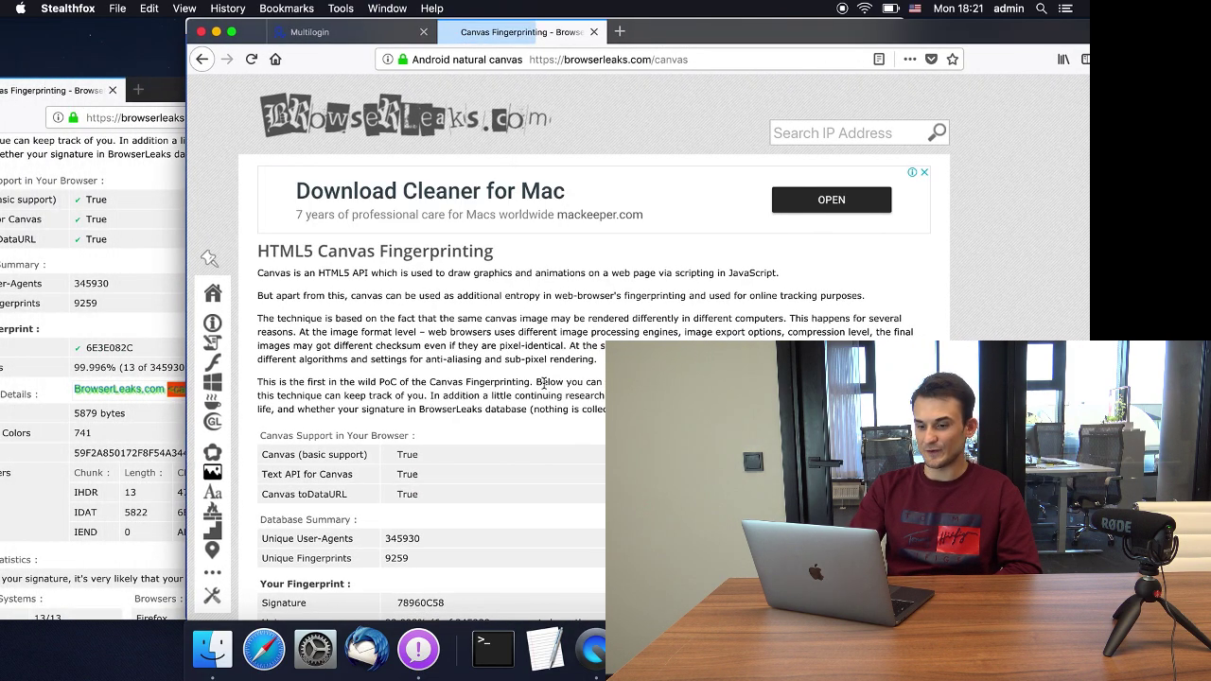
# Highlight signature 78960C58, then the detected browser Firefox Mobile and OS Android
pyautogui.scroll(-3, 545, 382)
pyautogui.scroll(-2, 545, 382)
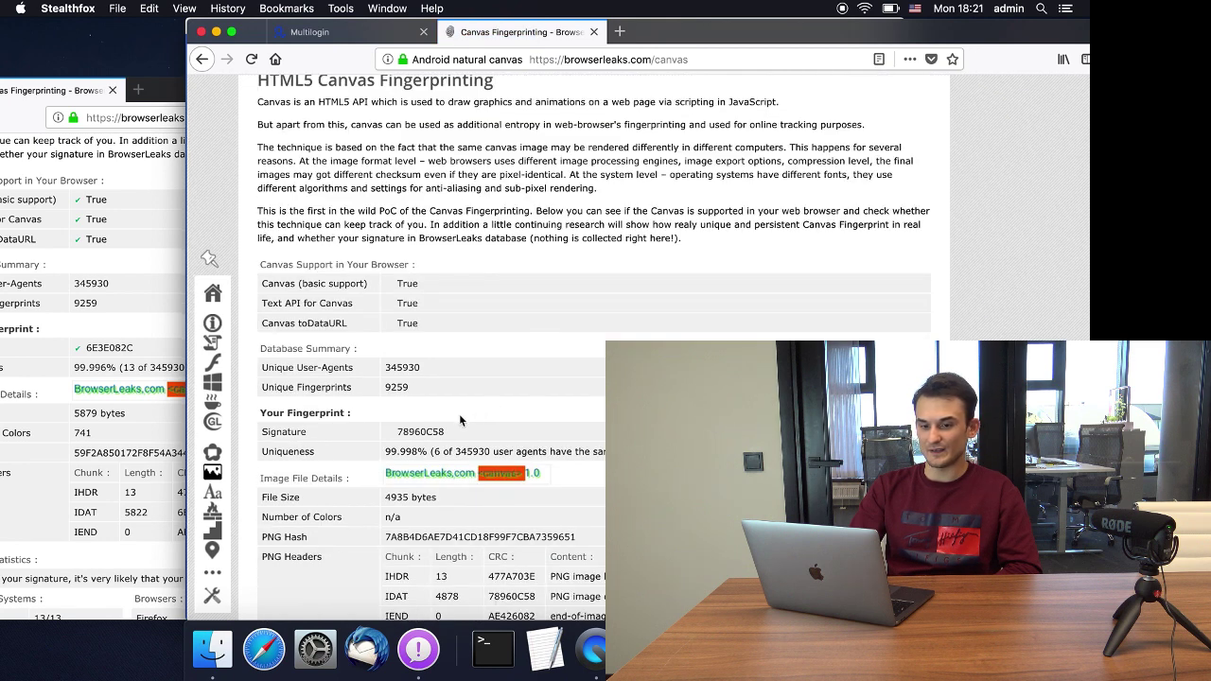
pyautogui.doubleClick(434, 431)
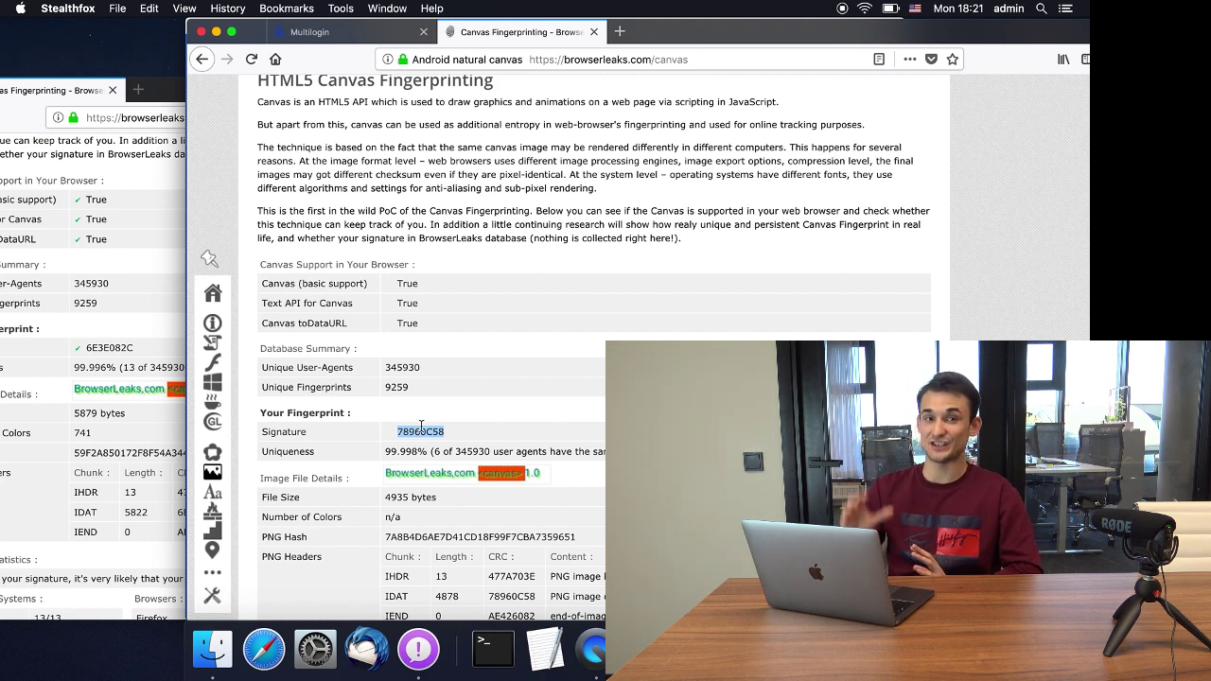
pyautogui.scroll(-1, 422, 429)
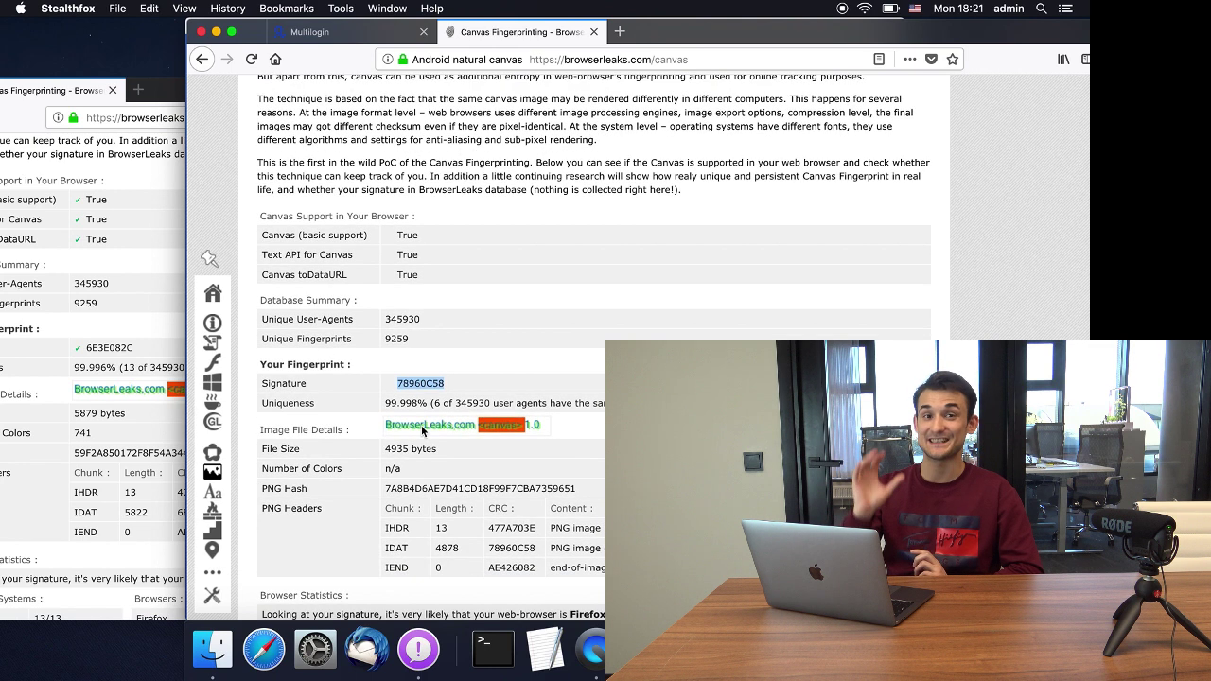
pyautogui.click(396, 399)
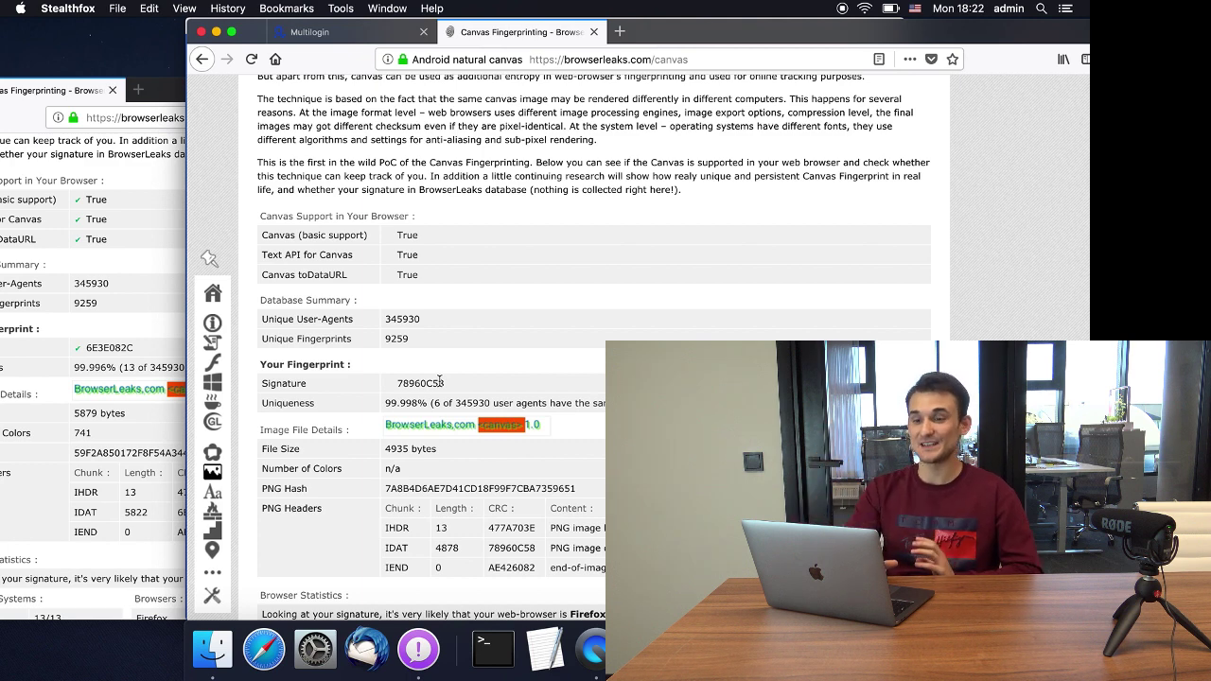
pyautogui.scroll(-5, 439, 381)
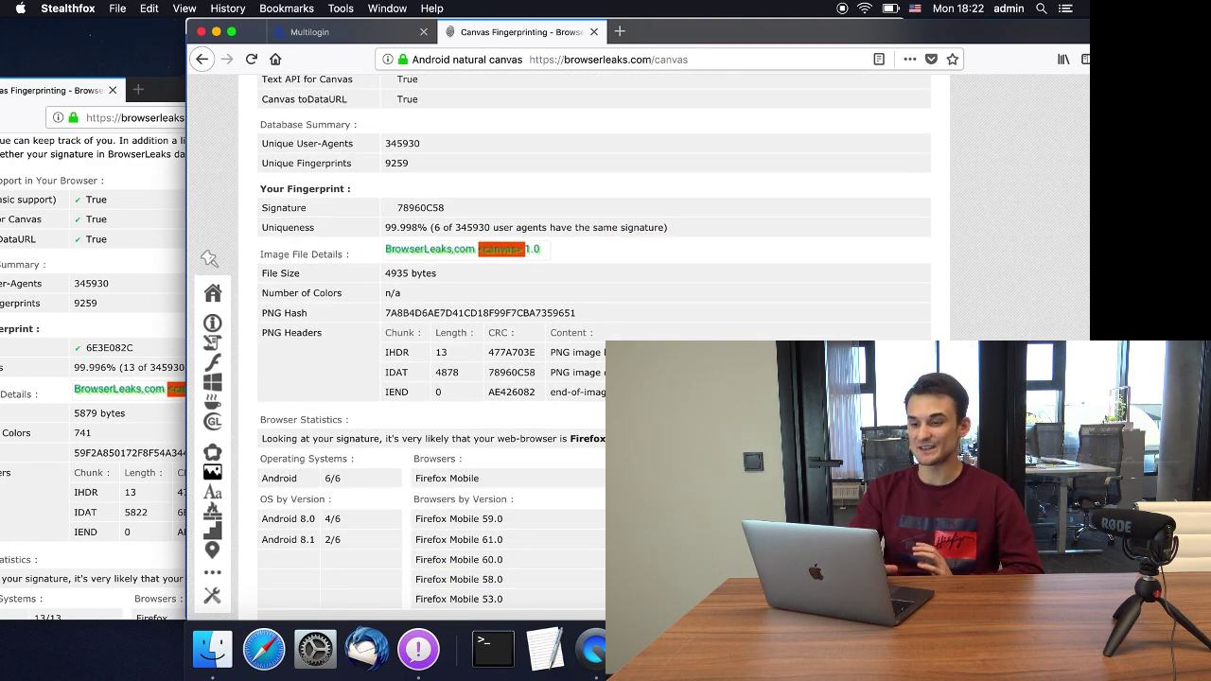
pyautogui.moveTo(569, 440); pyautogui.dragTo(642, 437)
pyautogui.doubleClick(804, 439)
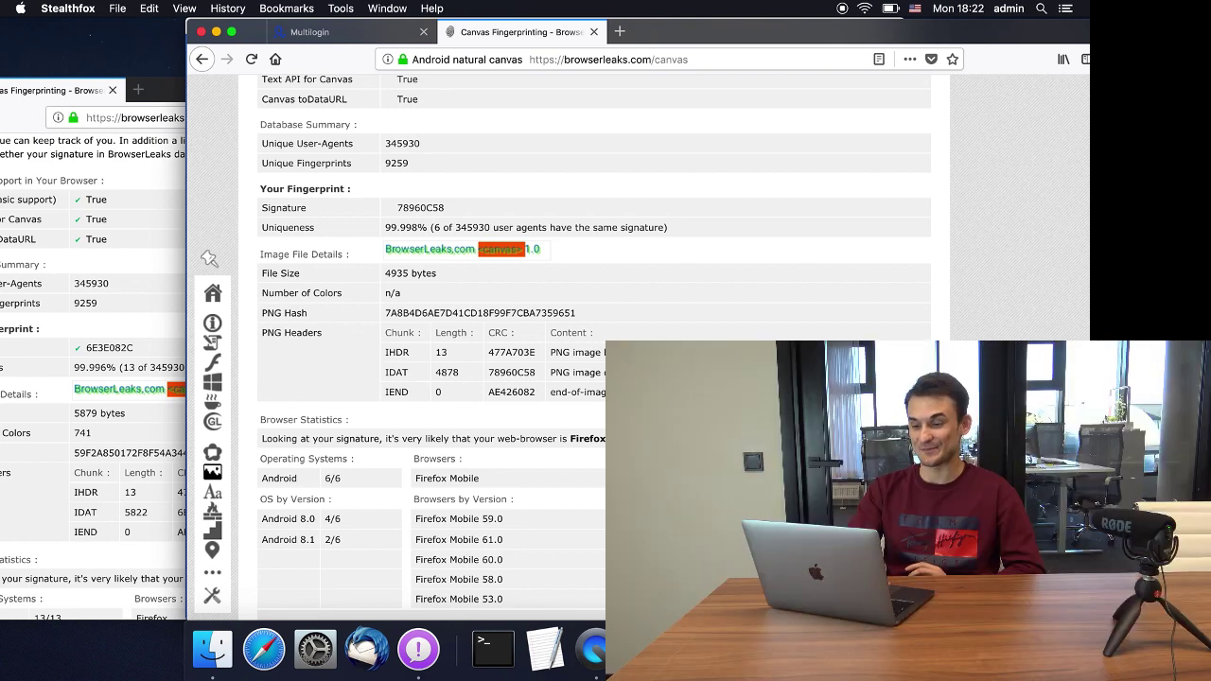
# Switch to Multilogin and start the Linux natural canvas profile
pyautogui.press('super+Tab')
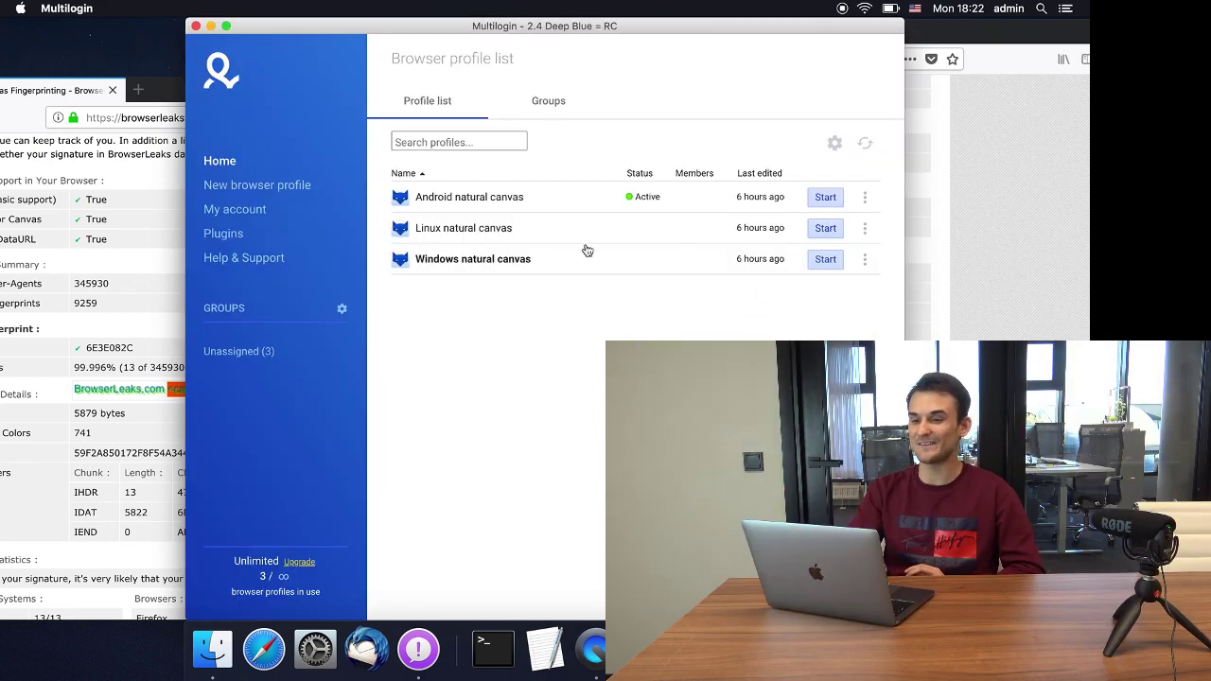
pyautogui.click(822, 233)
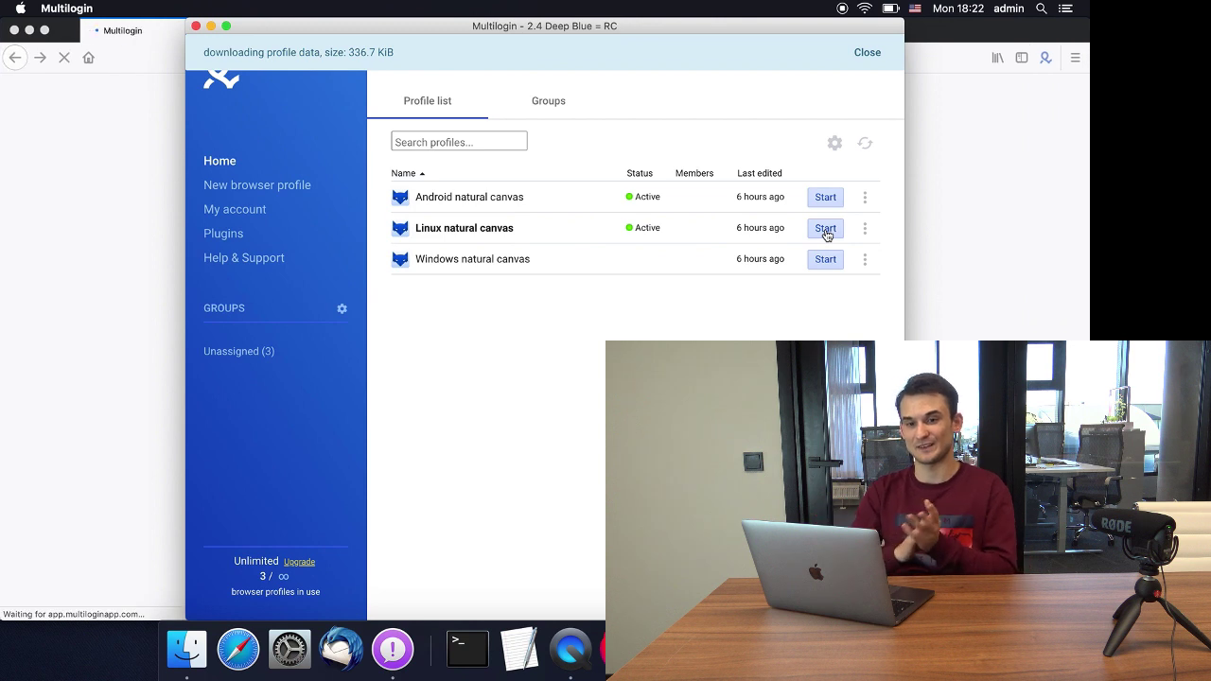
# Load browserleaks.com/canvas in the Linux profile and shift its window slightly right
pyautogui.click(978, 206)
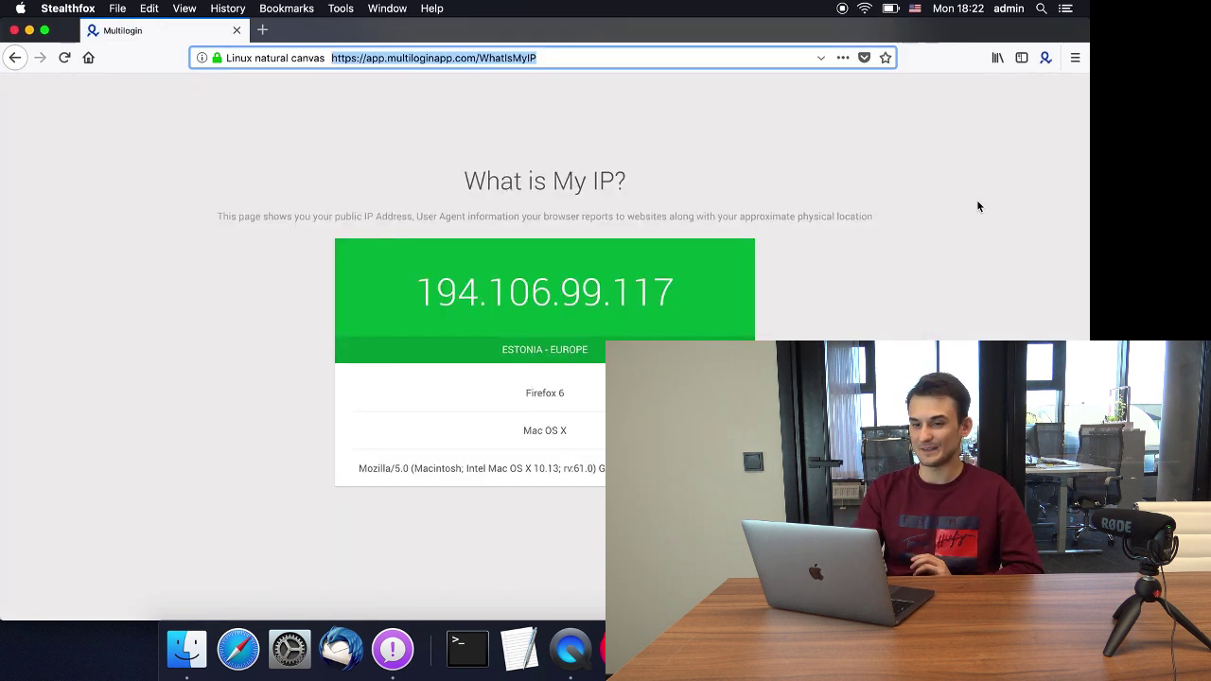
pyautogui.write('https://browserleaks.com/canvas')
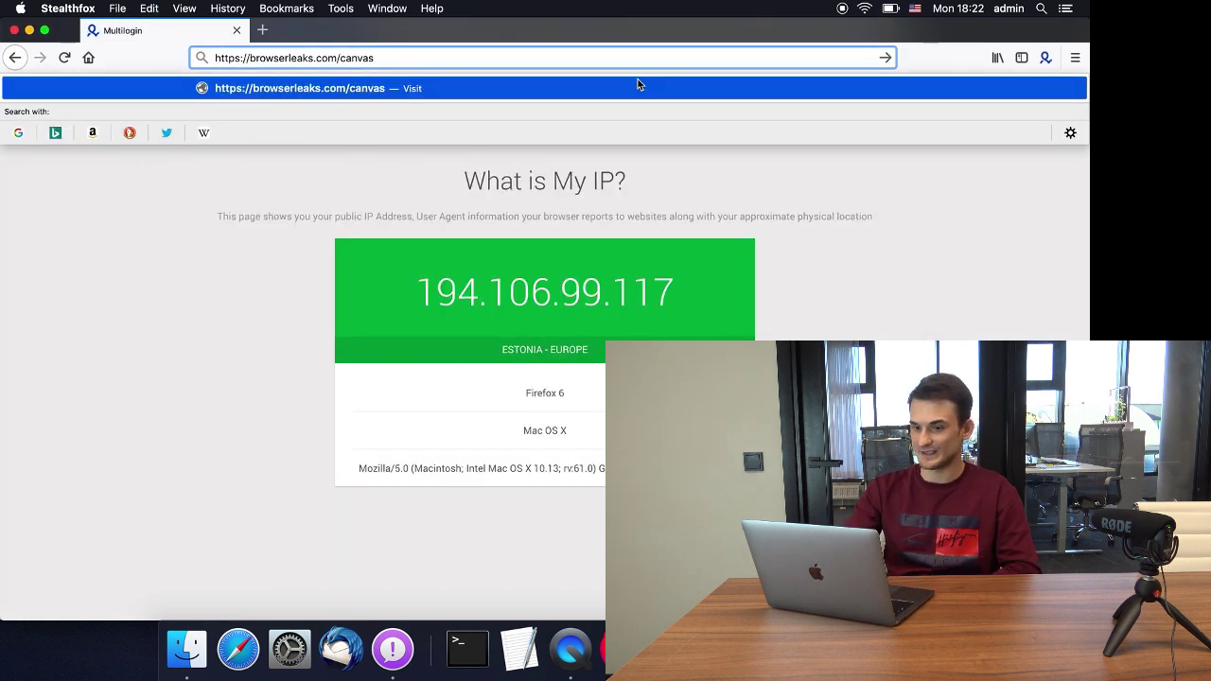
pyautogui.press('Return')
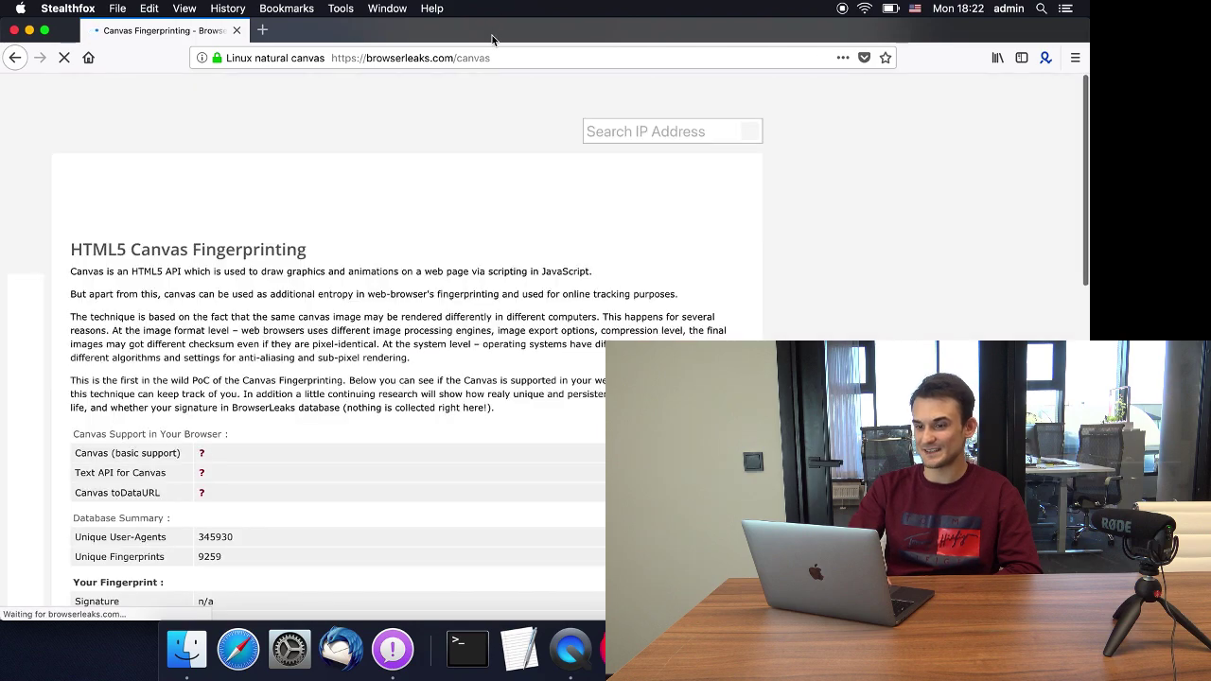
pyautogui.doubleClick(781, 32)
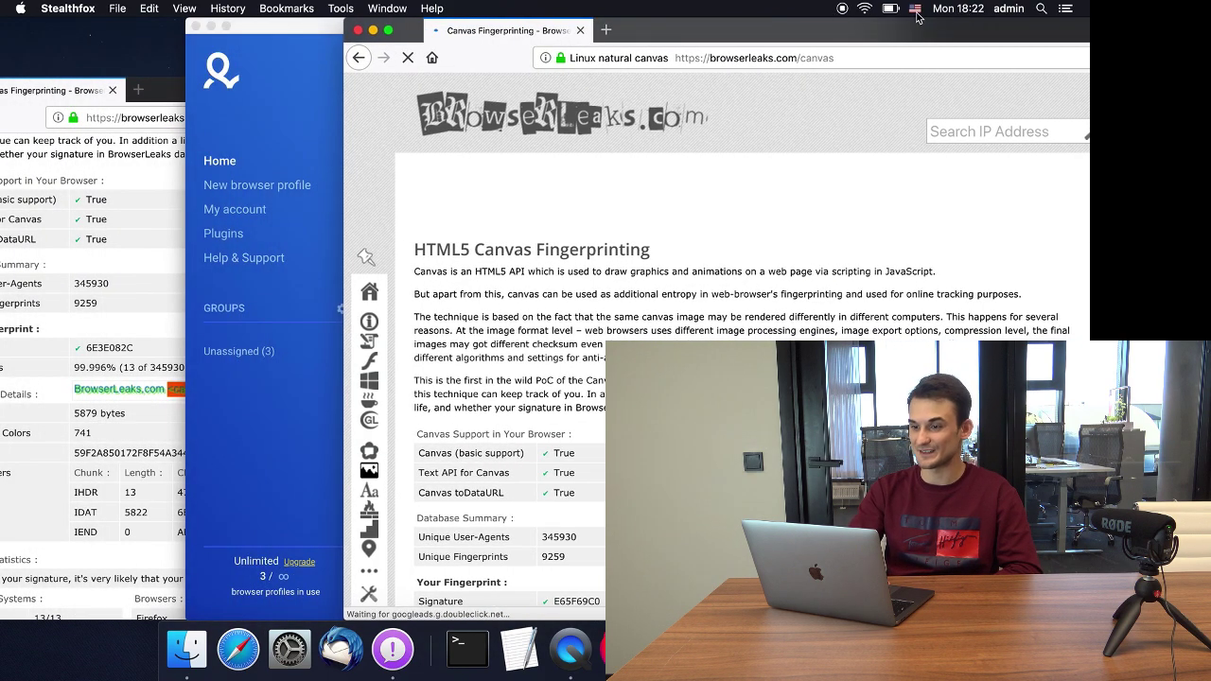
pyautogui.moveTo(832, 29)
pyautogui.mouseDown()
pyautogui.moveTo(925, 30)
pyautogui.moveTo(846, 29)
pyautogui.mouseUp()
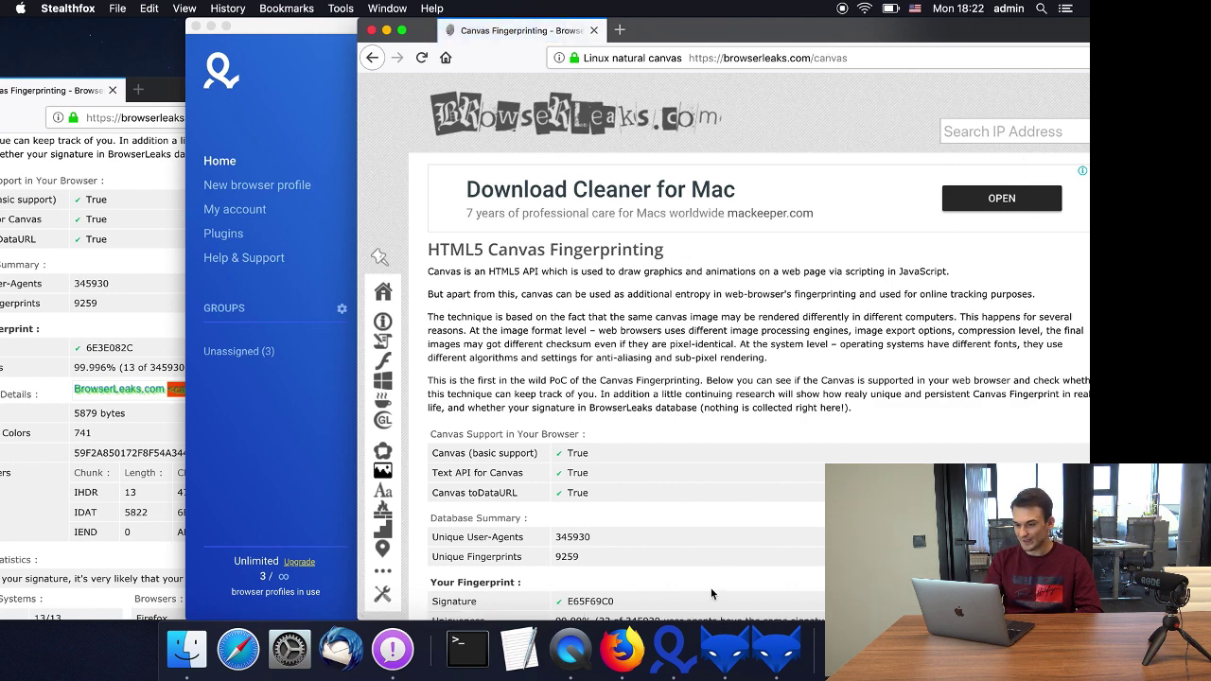
# Select the Linux signature E65F69C0 and bring the Android window forward
pyautogui.scroll(-2, 692, 478)
pyautogui.doubleClick(594, 505)
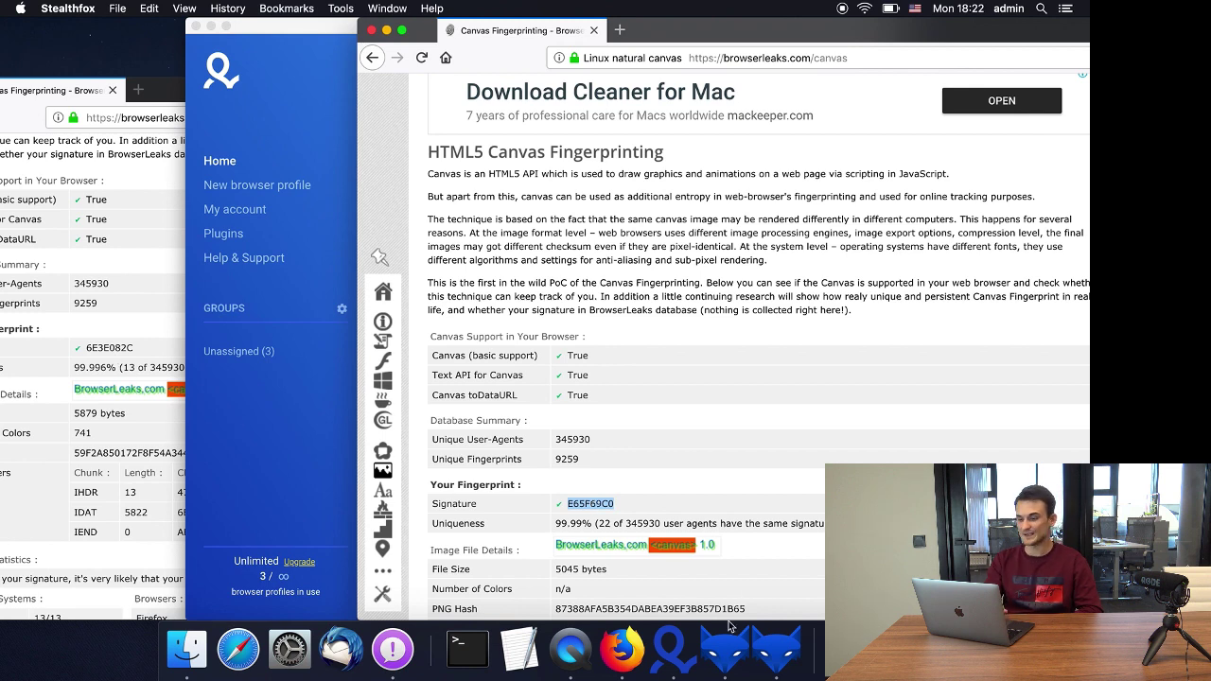
pyautogui.click(724, 651)
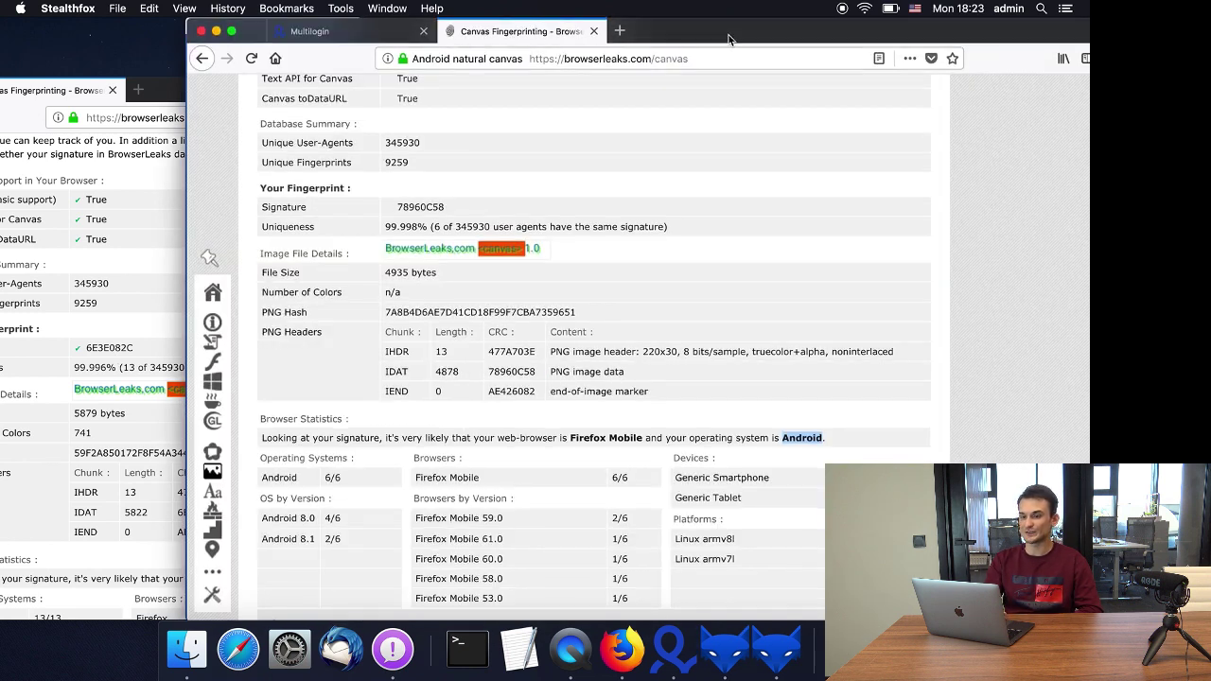
# Move the Android window left, return to the Linux page, and highlight the detected OS Linux
pyautogui.moveTo(735, 38); pyautogui.dragTo(565, 38)
pyautogui.click(1010, 232)
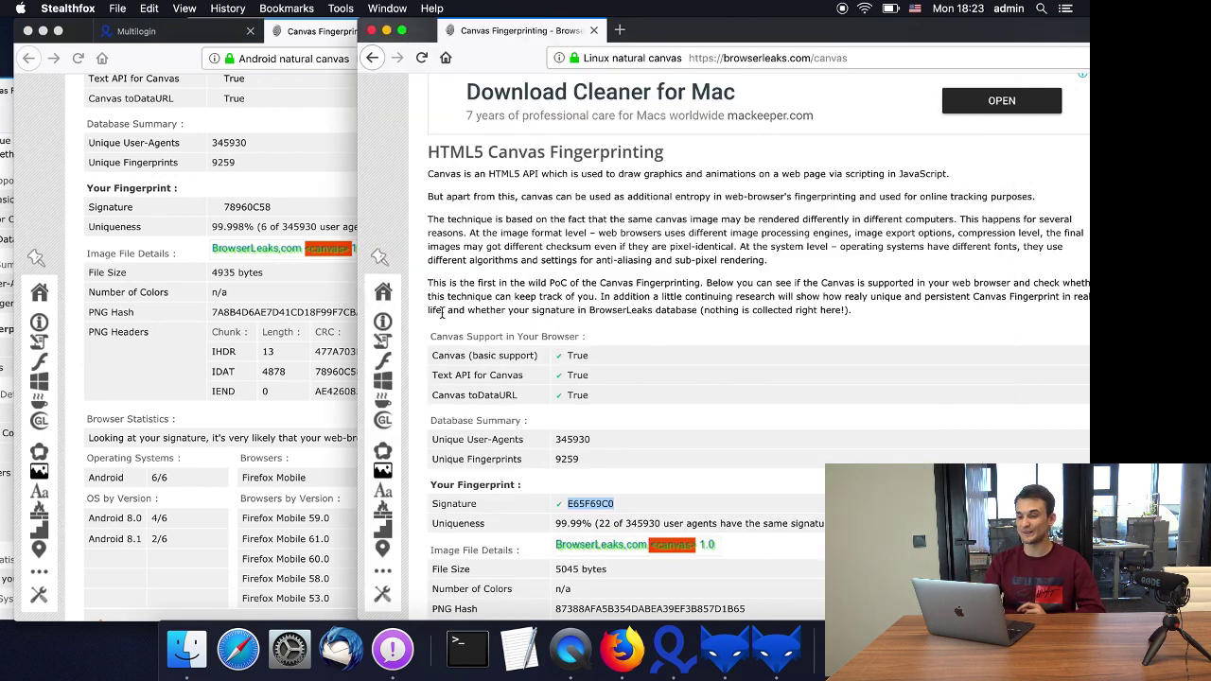
pyautogui.click(573, 526)
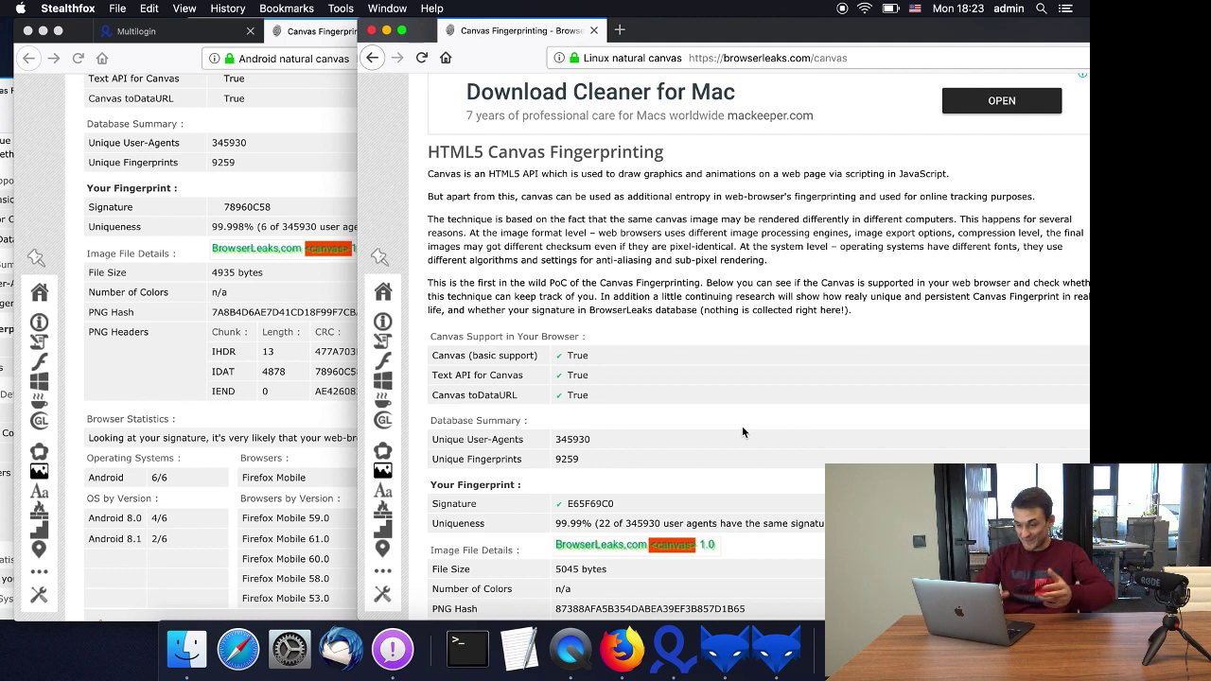
pyautogui.scroll(-5, 743, 431)
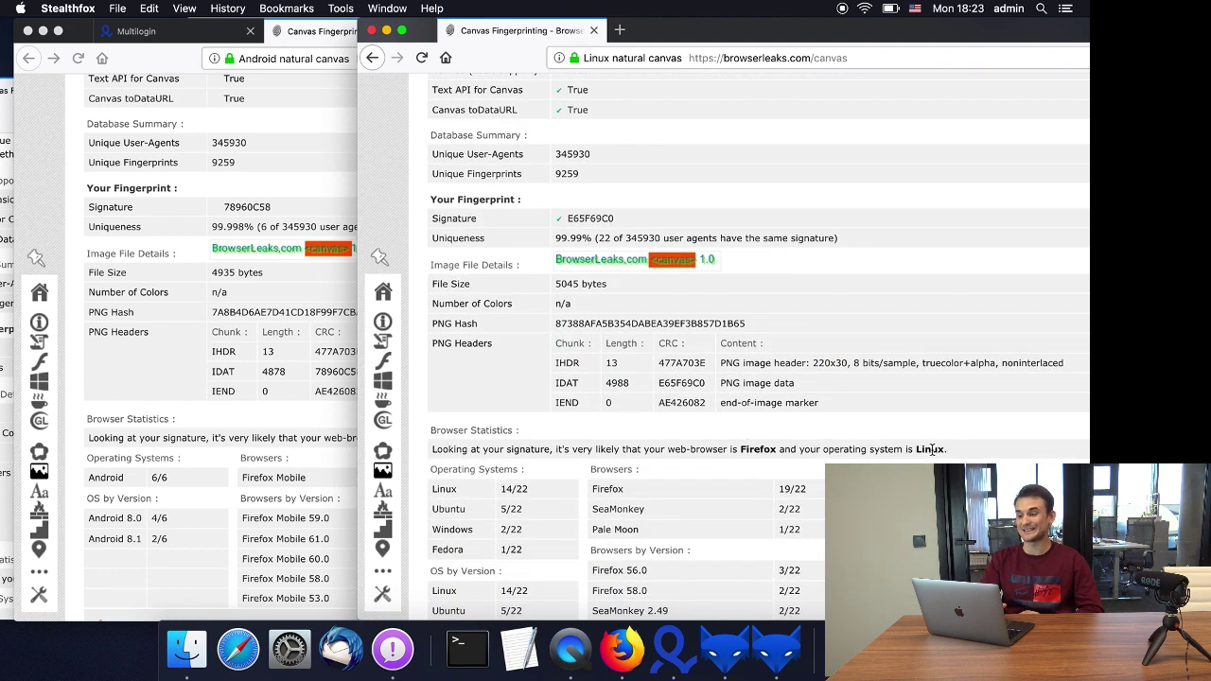
pyautogui.doubleClick(932, 450)
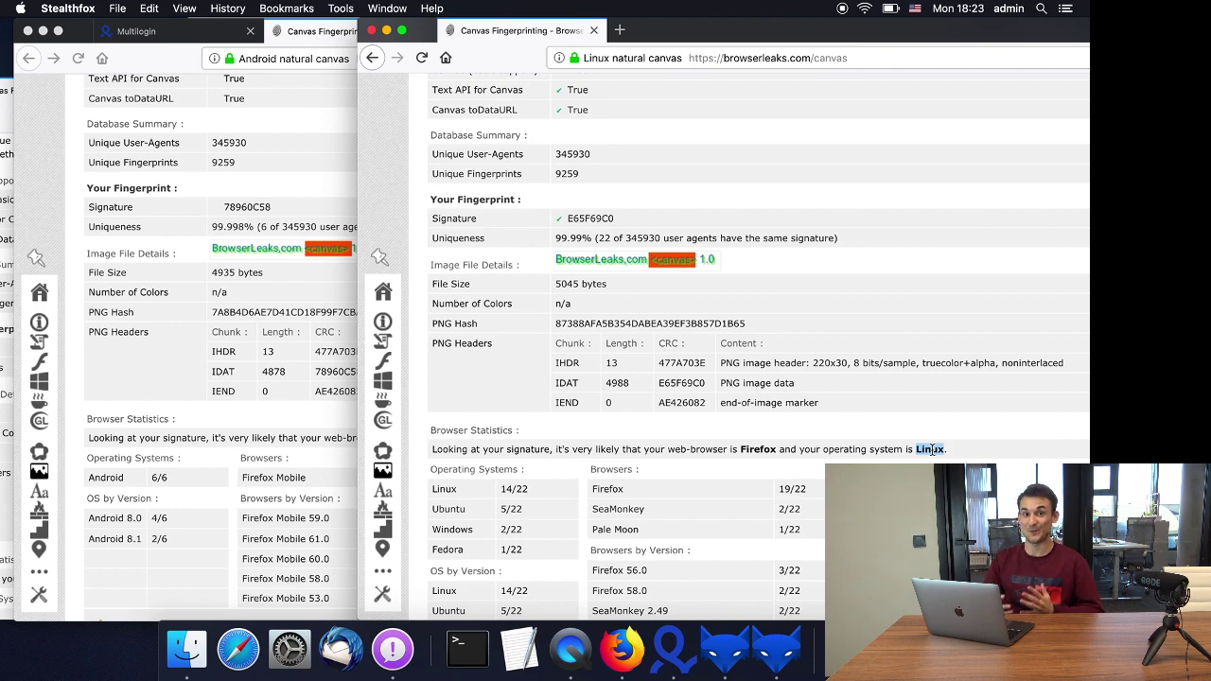
# Start the Windows natural canvas profile and load browserleaks.com/canvas in it
pyautogui.click(674, 649)
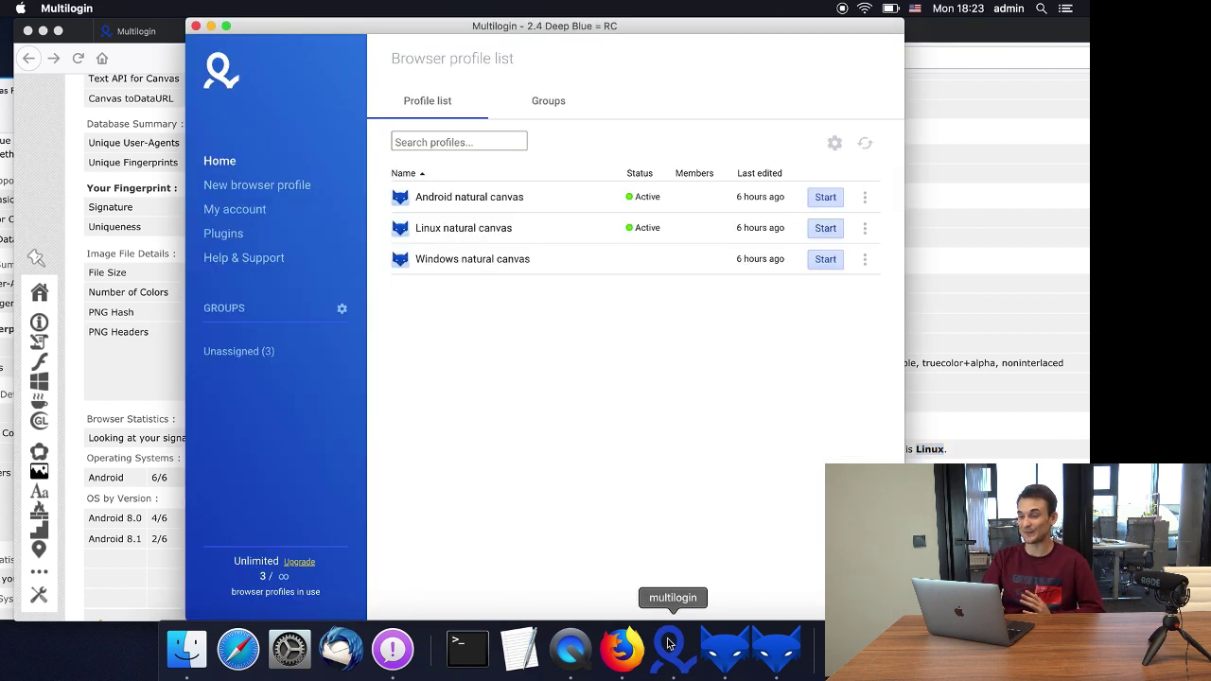
pyautogui.click(825, 259)
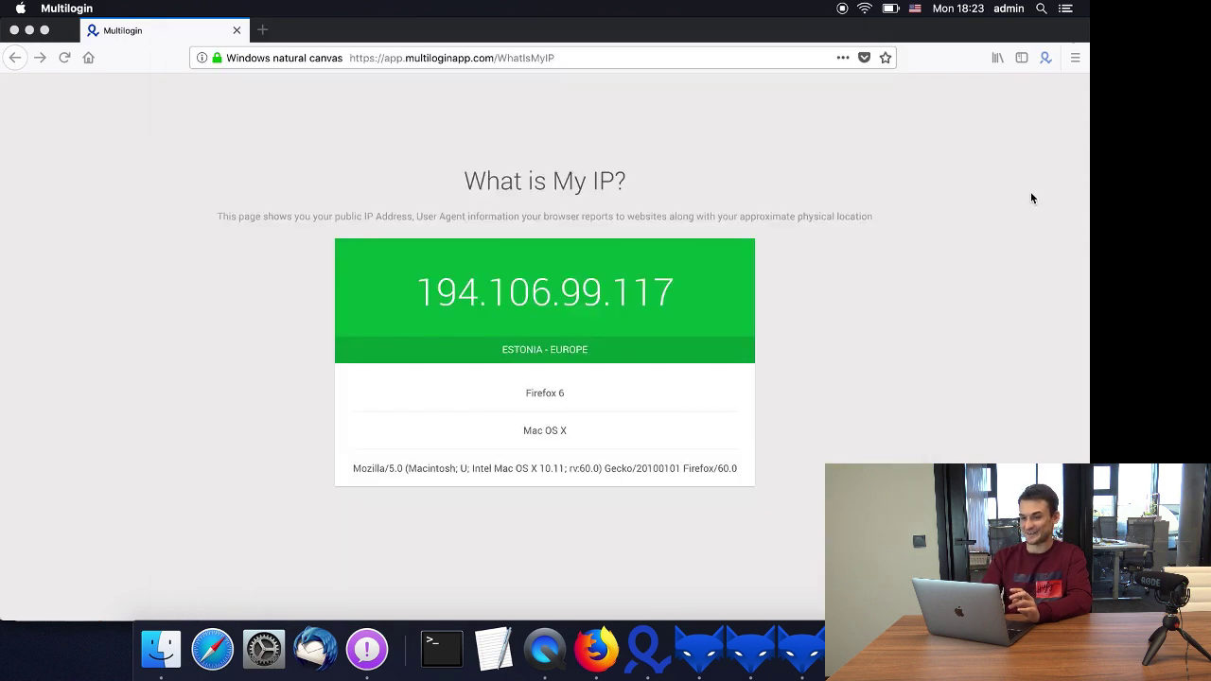
pyautogui.click(1031, 191)
pyautogui.write('https://browserleaks.com/canvas')
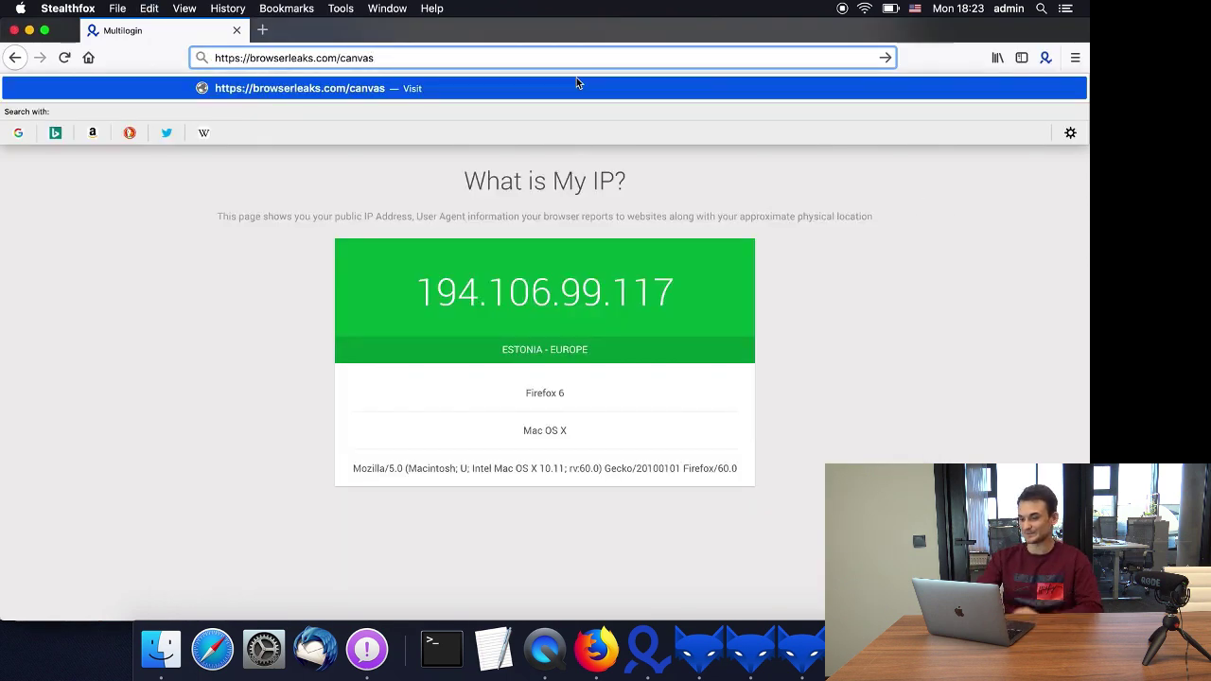
pyautogui.press('Return')
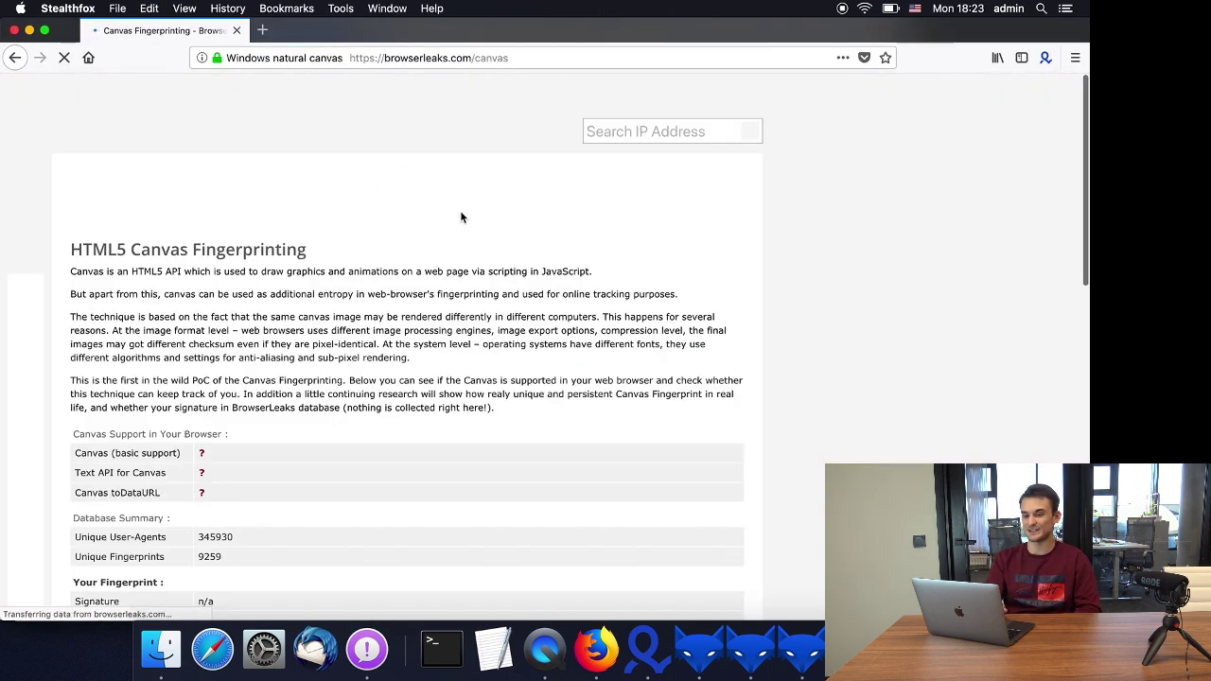
# Scroll to the Windows signature 5525E5D4 and move the window right and down
pyautogui.scroll(-2, 525, 284)
pyautogui.scroll(-3, 525, 284)
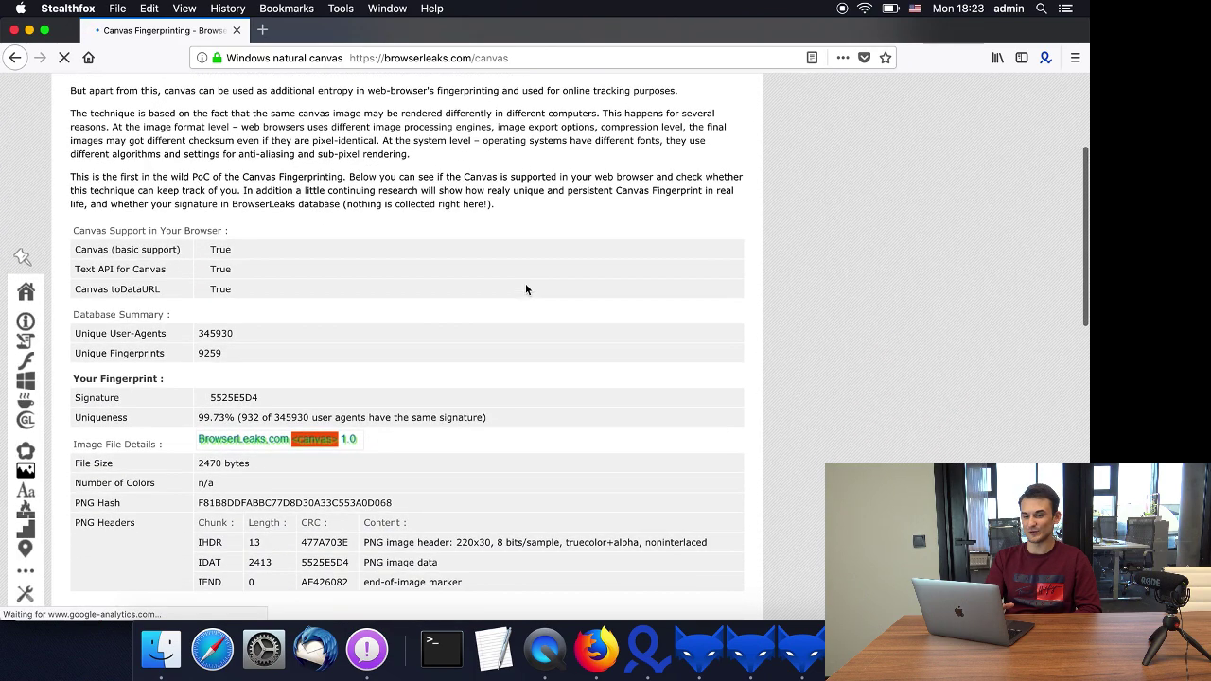
pyautogui.moveTo(521, 21); pyautogui.dragTo(942, 93)
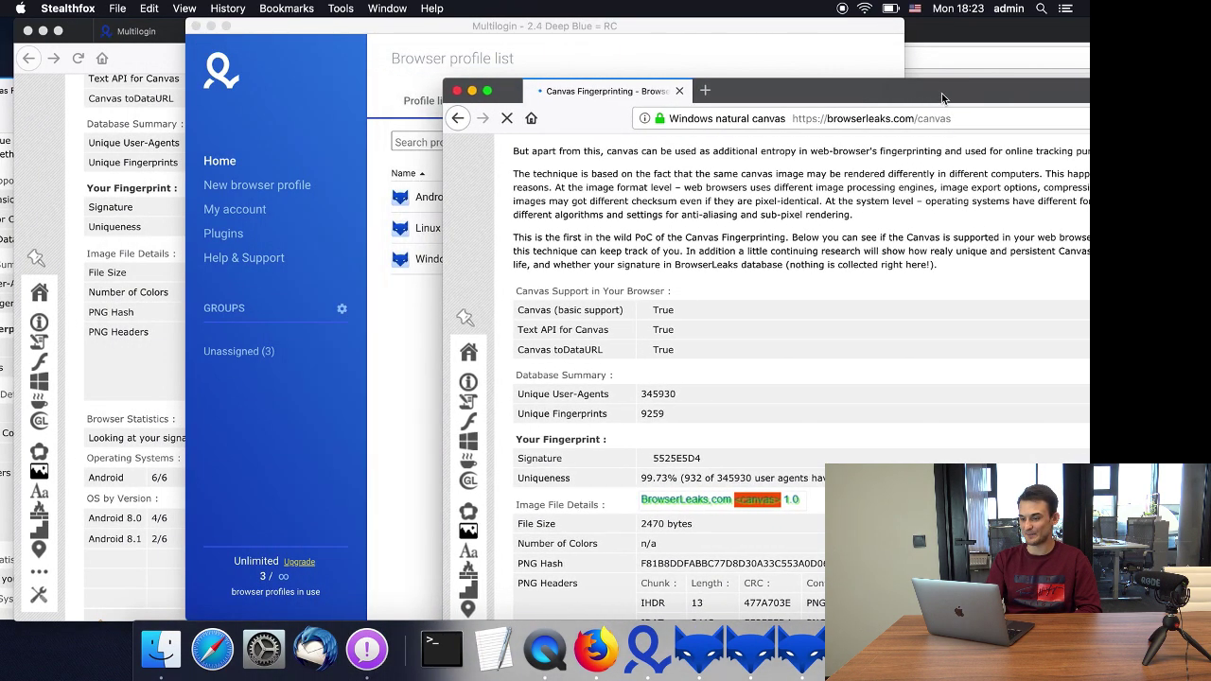
# Cascade the Linux and Windows windows over the profile list, Windows in front
pyautogui.click(751, 650)
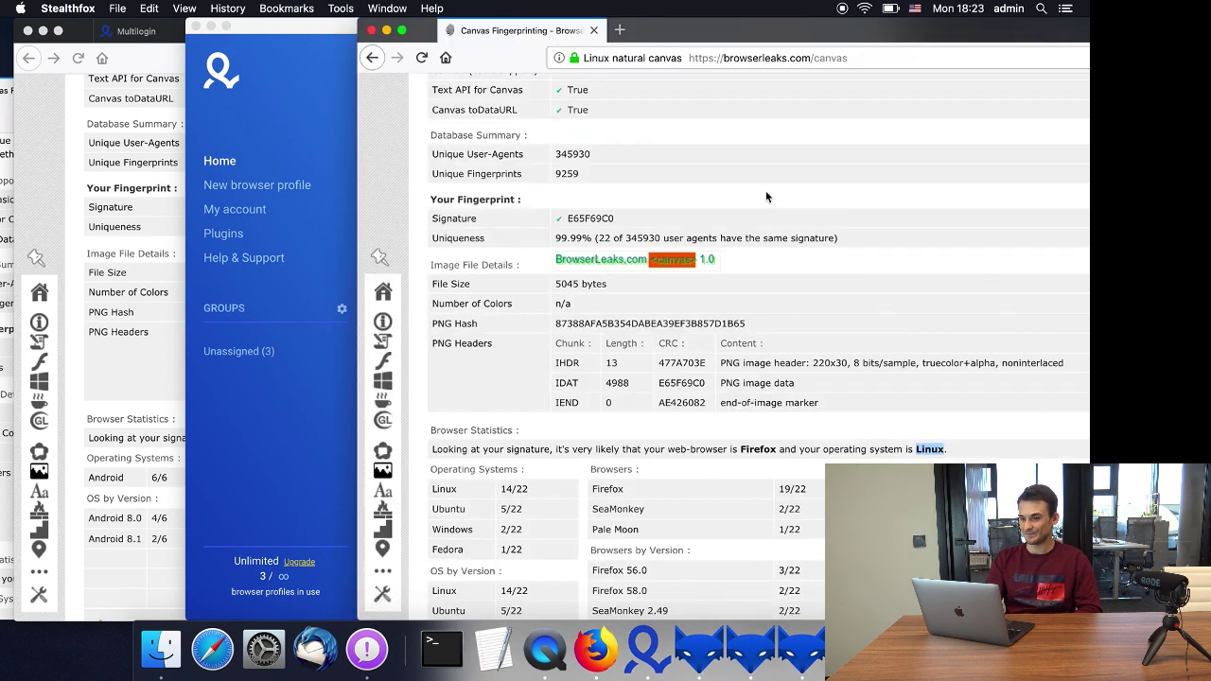
pyautogui.moveTo(732, 44); pyautogui.dragTo(434, 55)
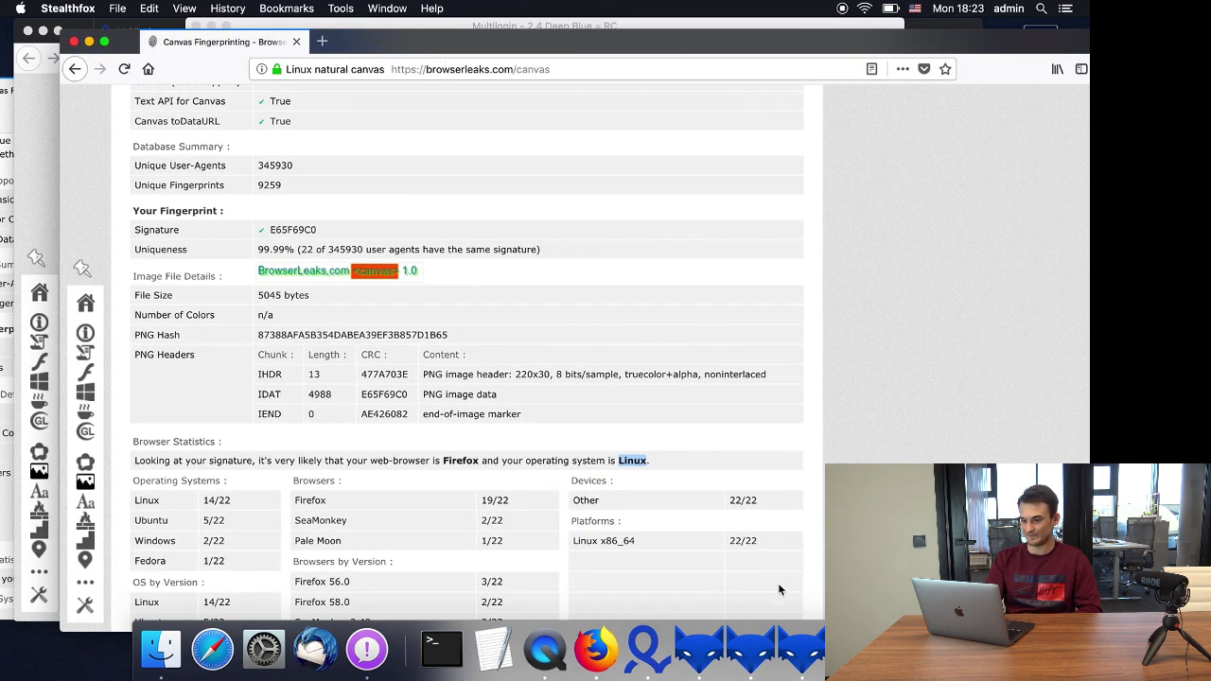
pyautogui.click(801, 649)
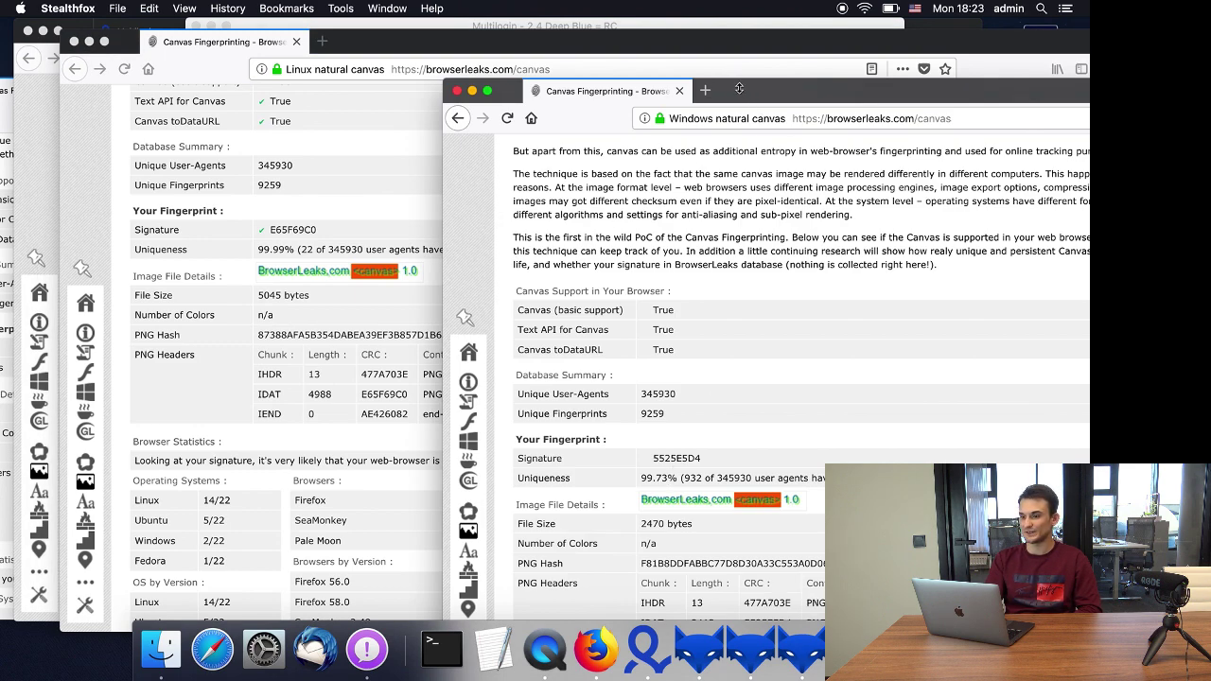
pyautogui.moveTo(740, 89); pyautogui.dragTo(606, 7)
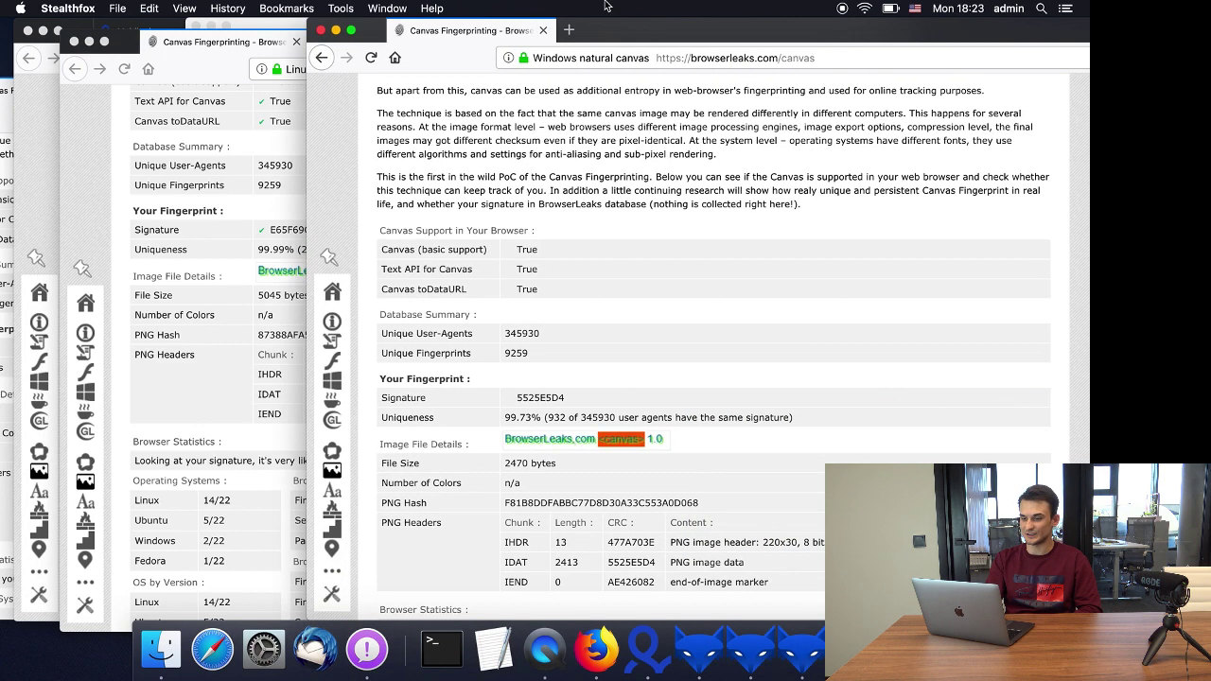
# Highlight the Windows signature 5525E5D4, the 99.73% uniqueness, and the detected OS Windows
pyautogui.doubleClick(534, 398)
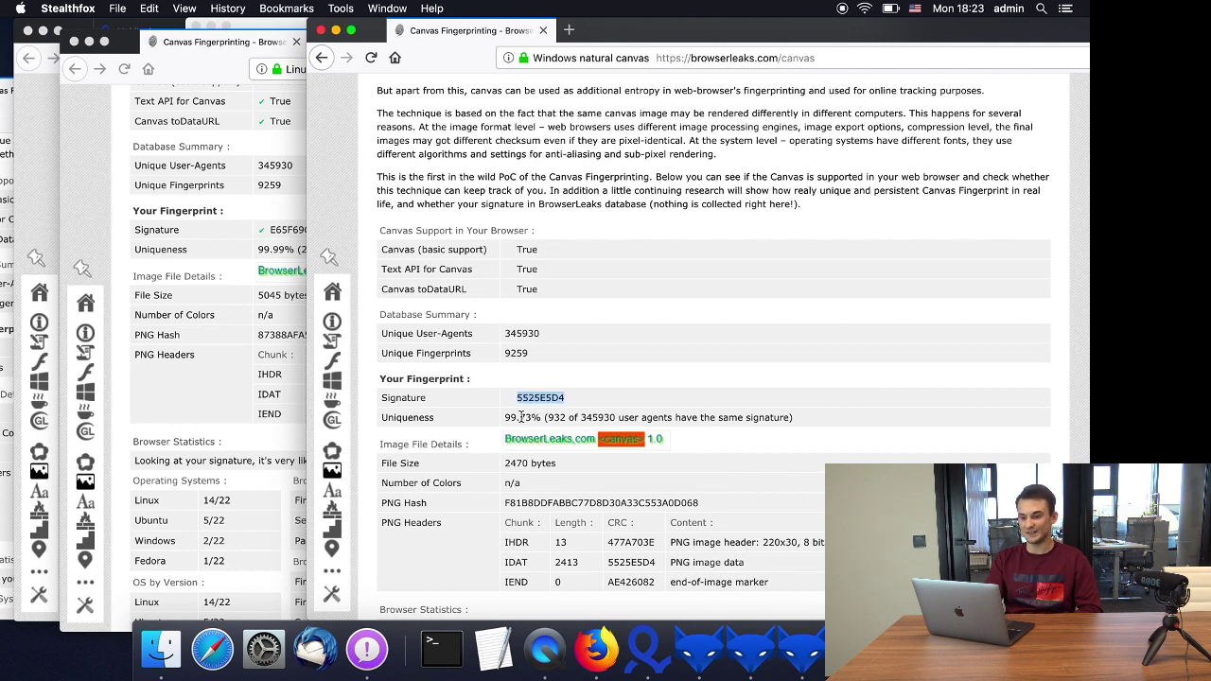
pyautogui.click(523, 416)
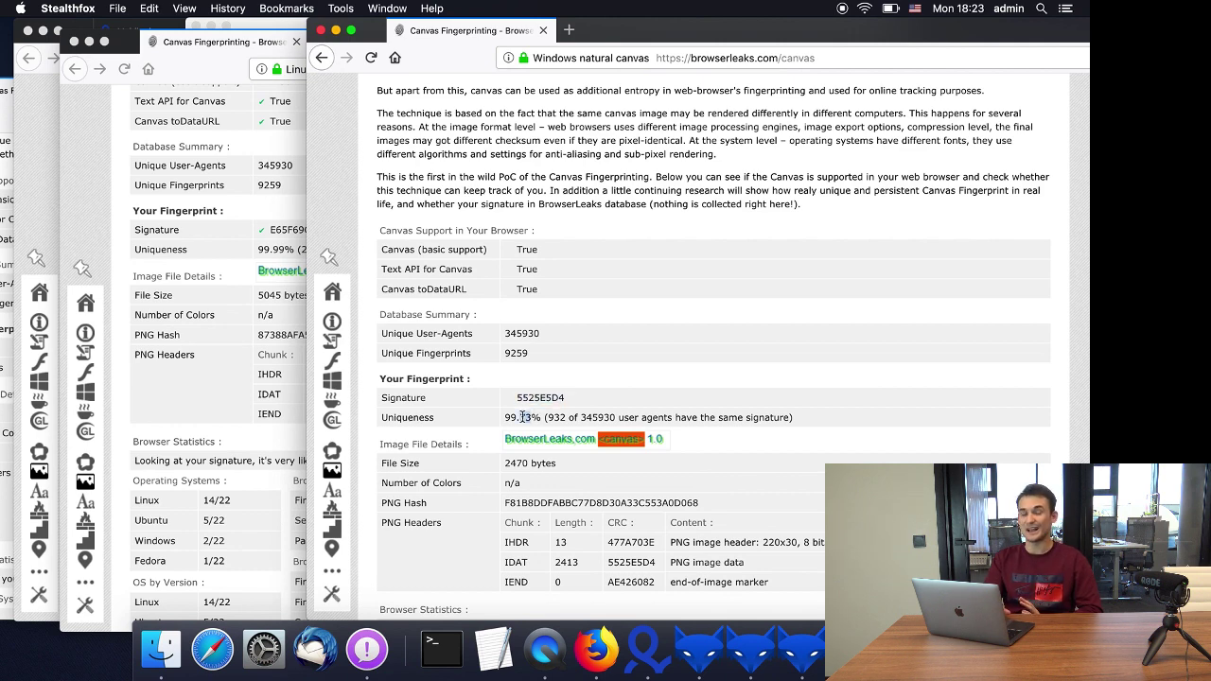
pyautogui.doubleClick(523, 418)
pyautogui.scroll(-3, 530, 418)
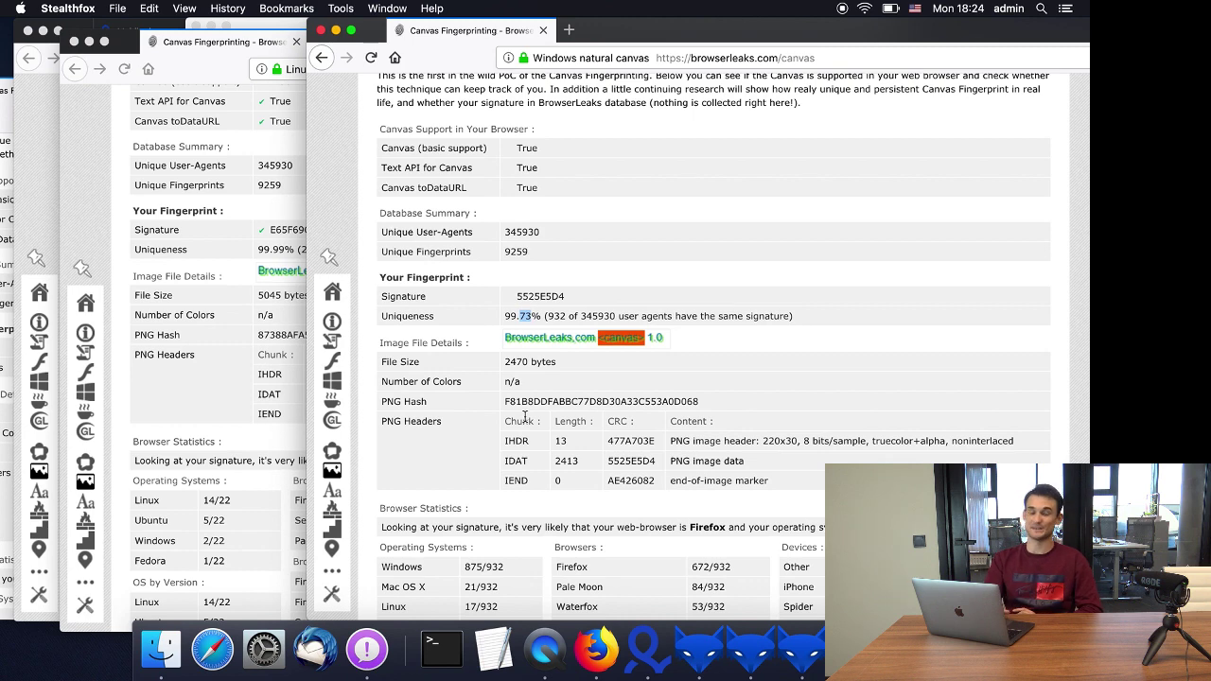
pyautogui.moveTo(772, 528); pyautogui.dragTo(883, 527)
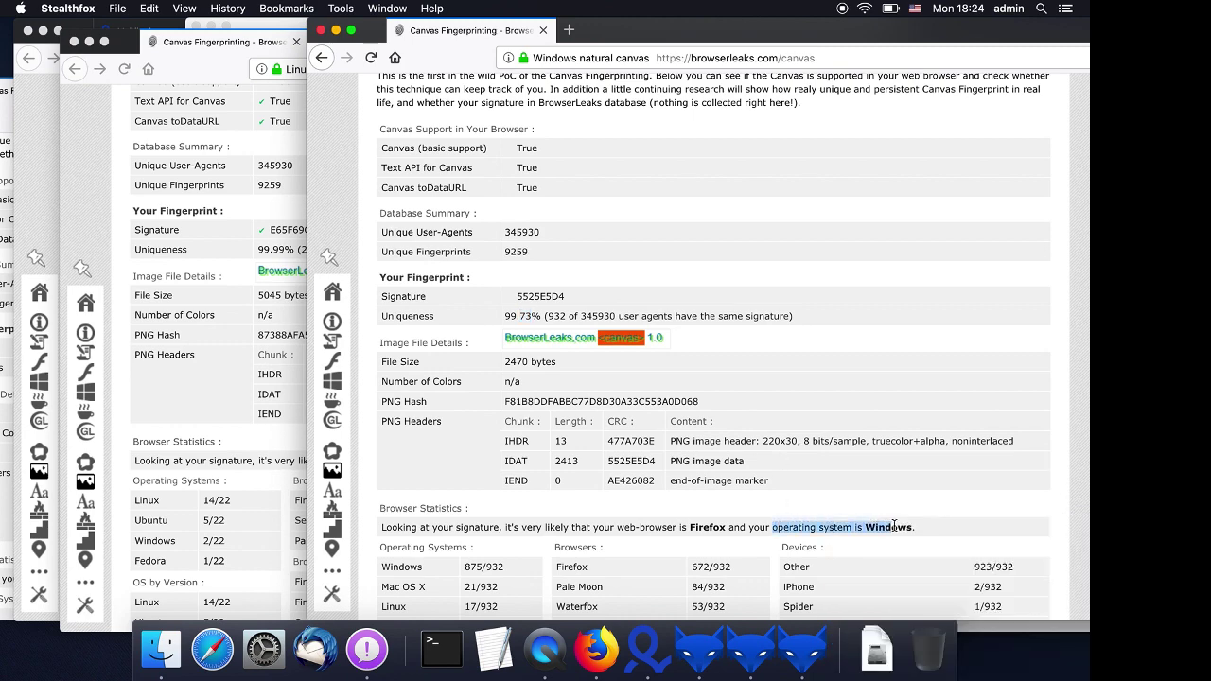